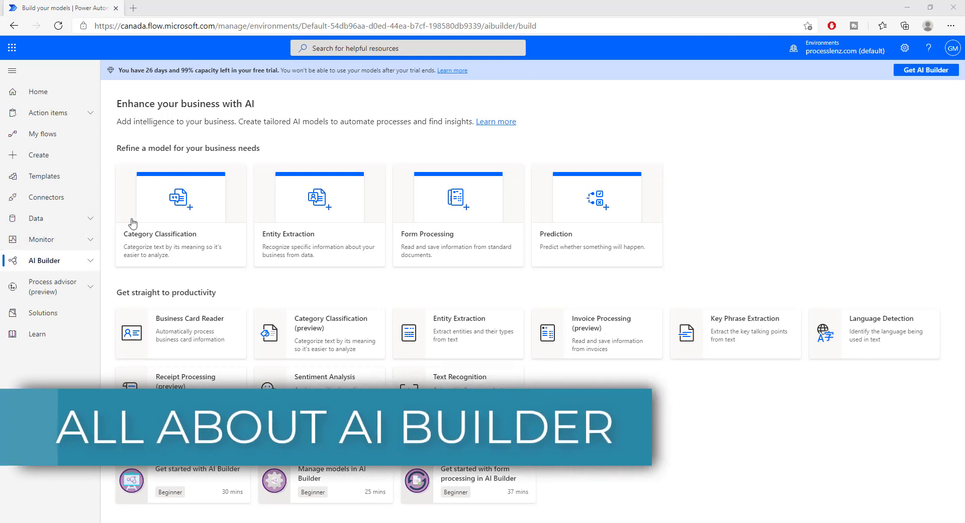
Expand the AI Builder section of the navigation to show its Build and Models pages
{"action": "left_click", "coordinate": [59, 261]}
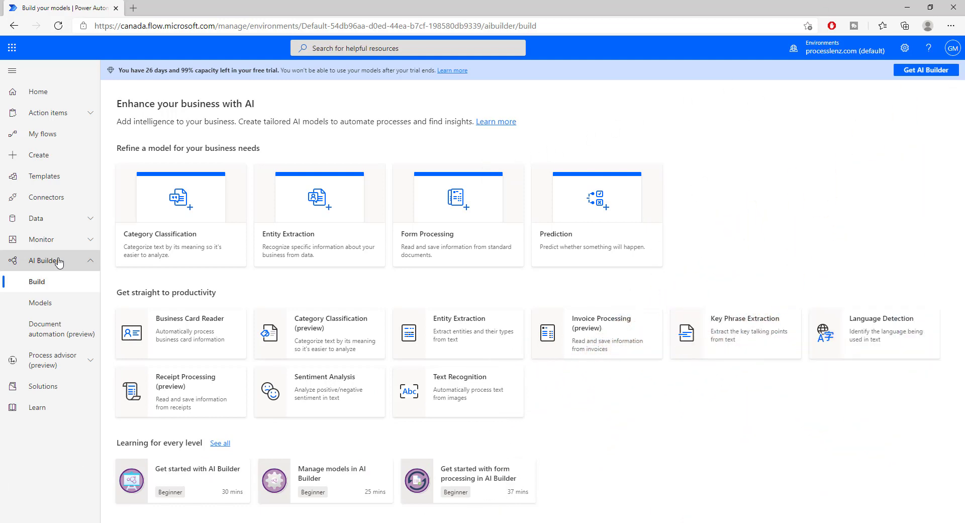
{"action": "left_click", "coordinate": [59, 261]}
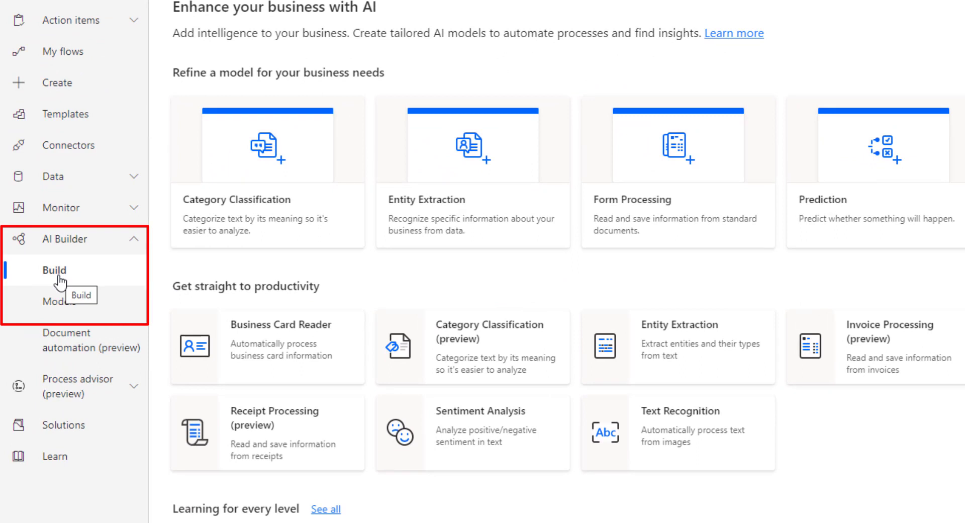
{"action": "left_click", "coordinate": [95, 314]}
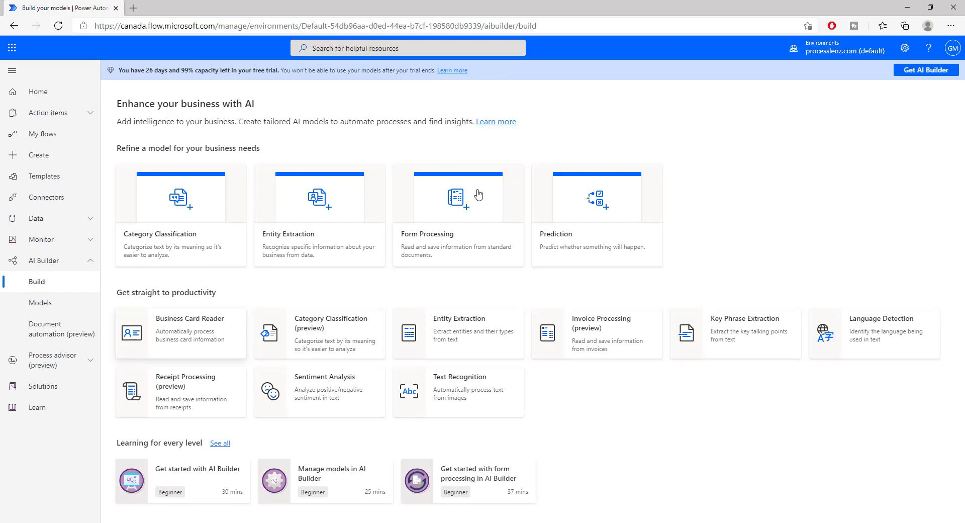
View the introduction of the prebuilt Business Card Reader model and close it
{"action": "left_click", "coordinate": [187, 338]}
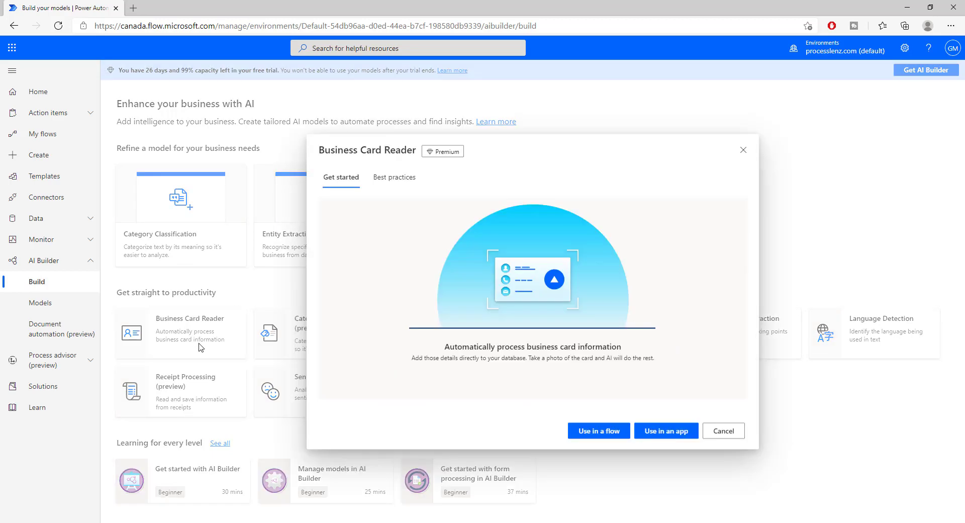
{"action": "left_click", "coordinate": [744, 150]}
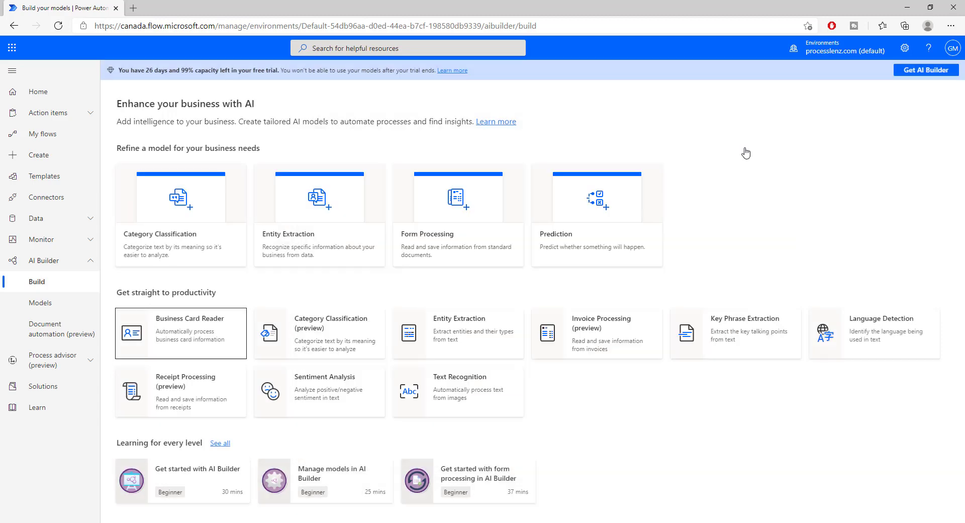
Try the prebuilt Category Classification model on the sample text "Contoso customer service helped resolve my issue."
{"action": "left_click", "coordinate": [323, 346]}
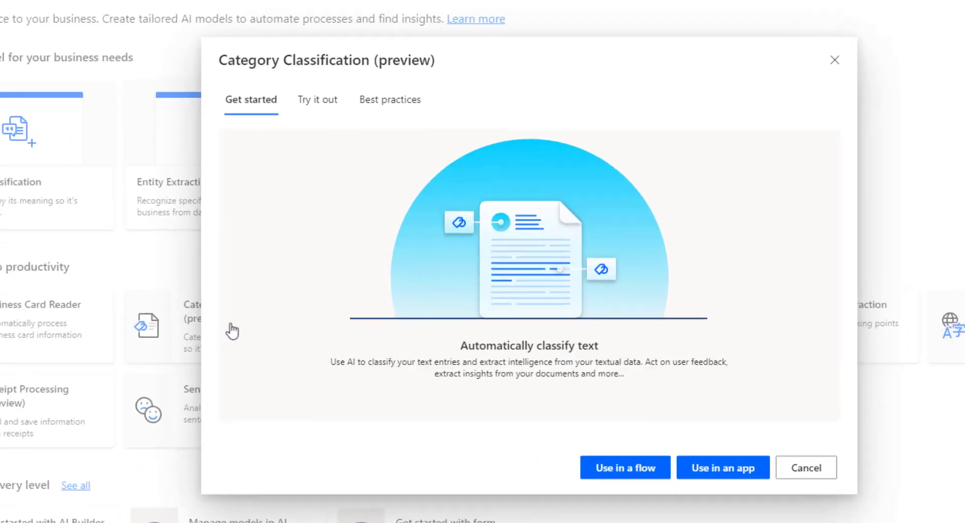
{"action": "left_click", "coordinate": [319, 85]}
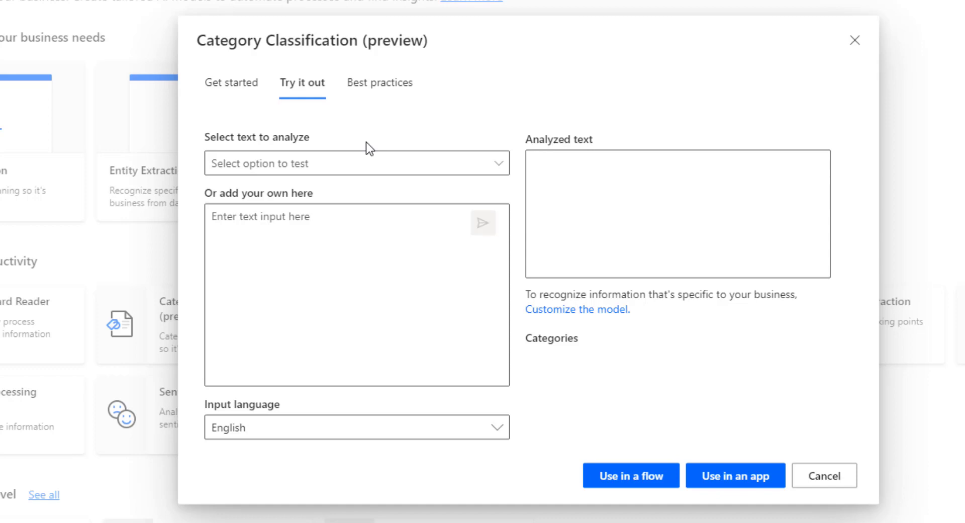
{"action": "left_click", "coordinate": [352, 160]}
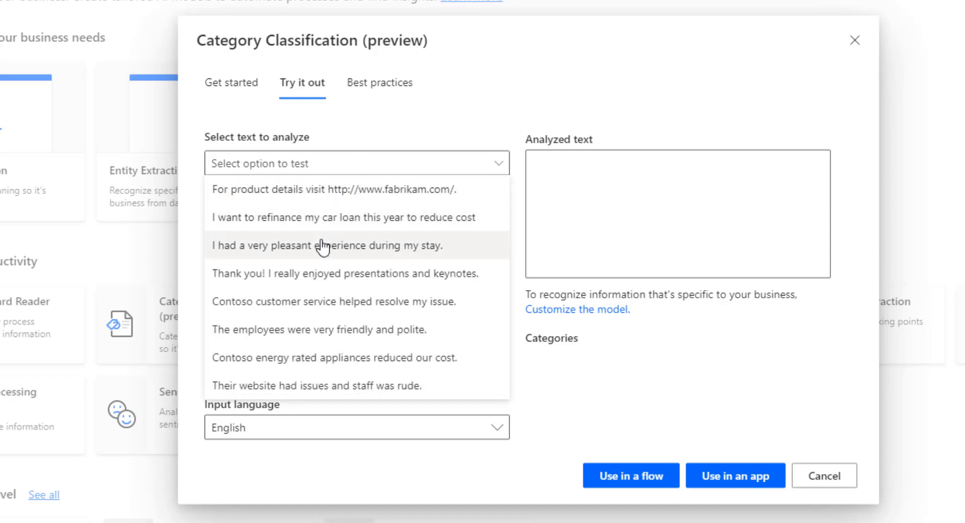
{"action": "key", "text": "Down"}
{"action": "key", "text": "Down"}
{"action": "key", "text": "Down"}
{"action": "key", "text": "Down"}
{"action": "key", "text": "Up"}
{"action": "key", "text": "Up"}
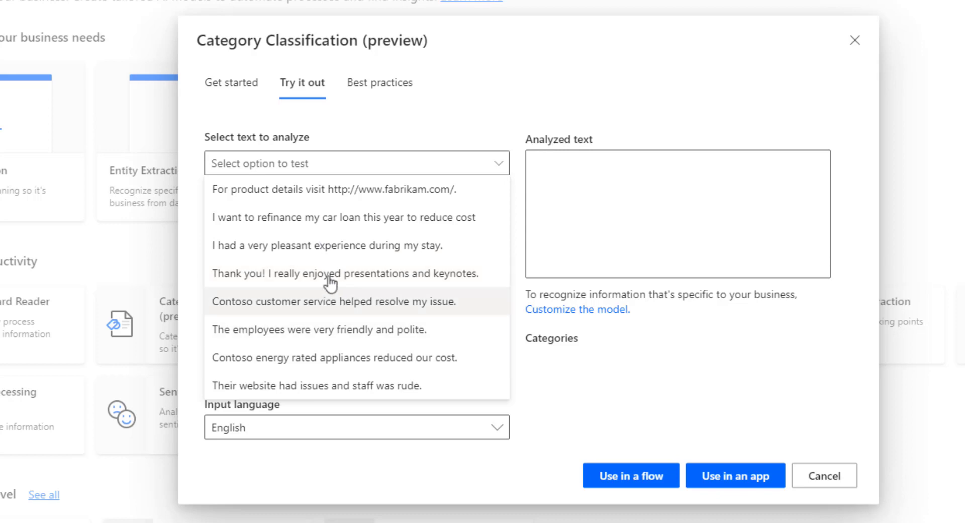
{"action": "left_click", "coordinate": [333, 306]}
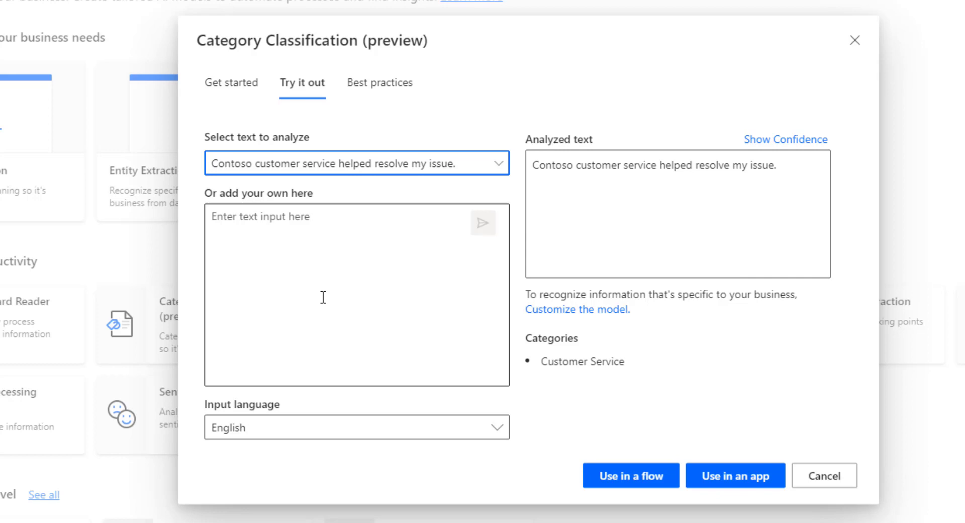
Classify the sample text "The employees were very friendly and polite."
{"action": "left_click", "coordinate": [413, 166]}
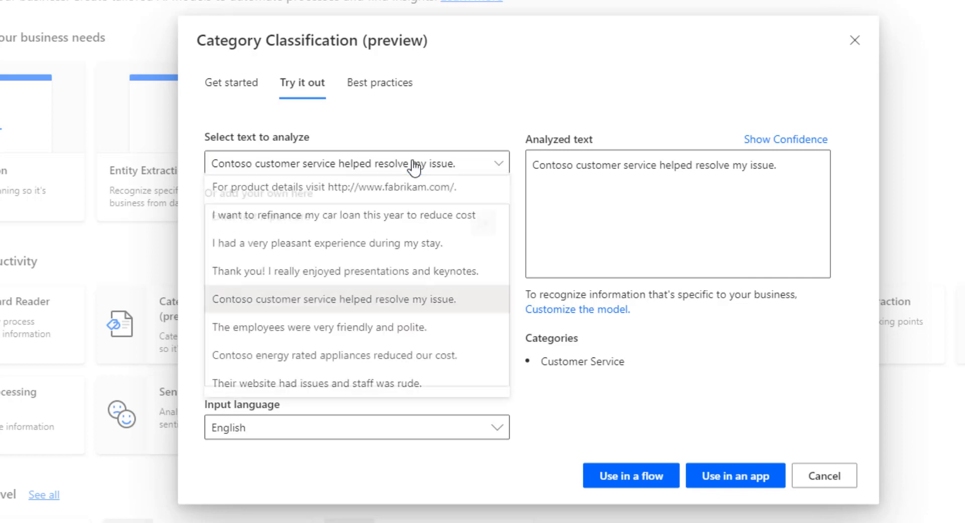
{"action": "left_click", "coordinate": [365, 330]}
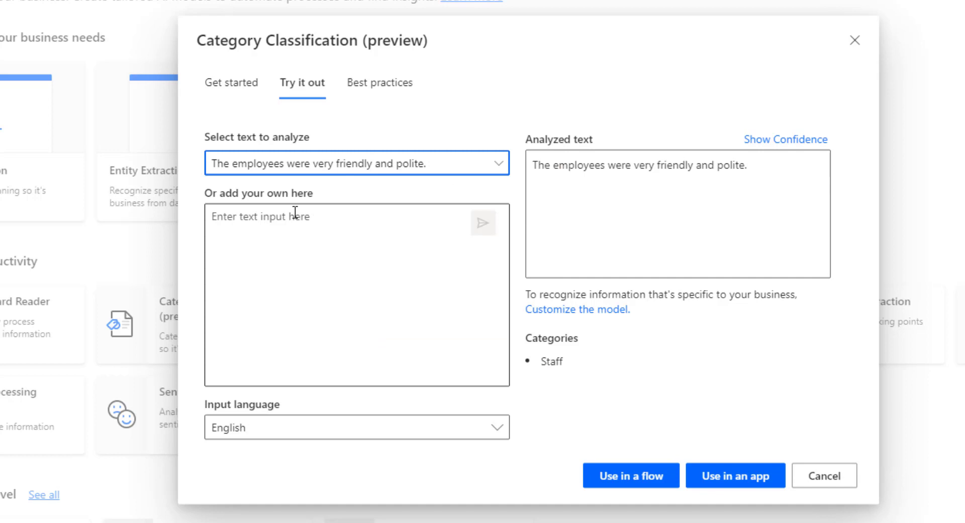
{"action": "left_click", "coordinate": [962, 352]}
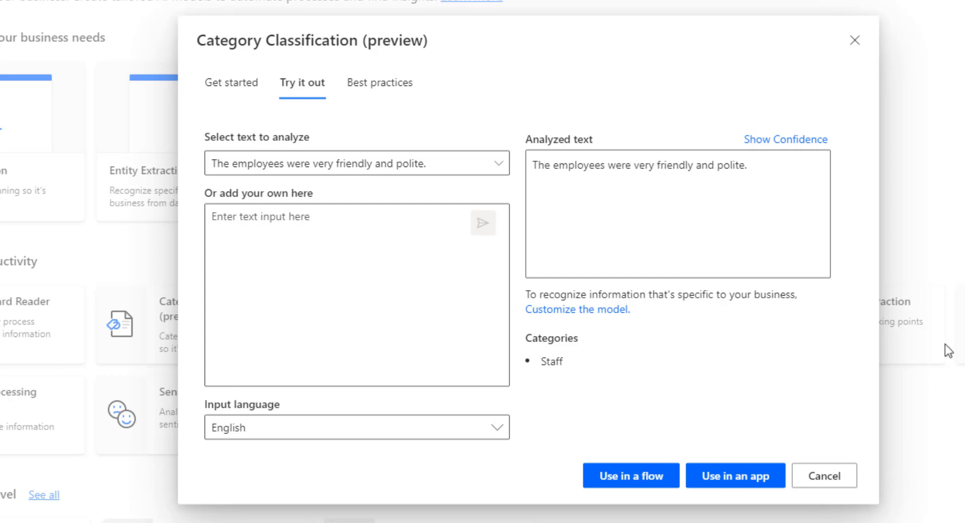
Classify the sample text "Thank you! I really enjoyed presentations and keynotes." and highlight its category
{"action": "left_click", "coordinate": [443, 172]}
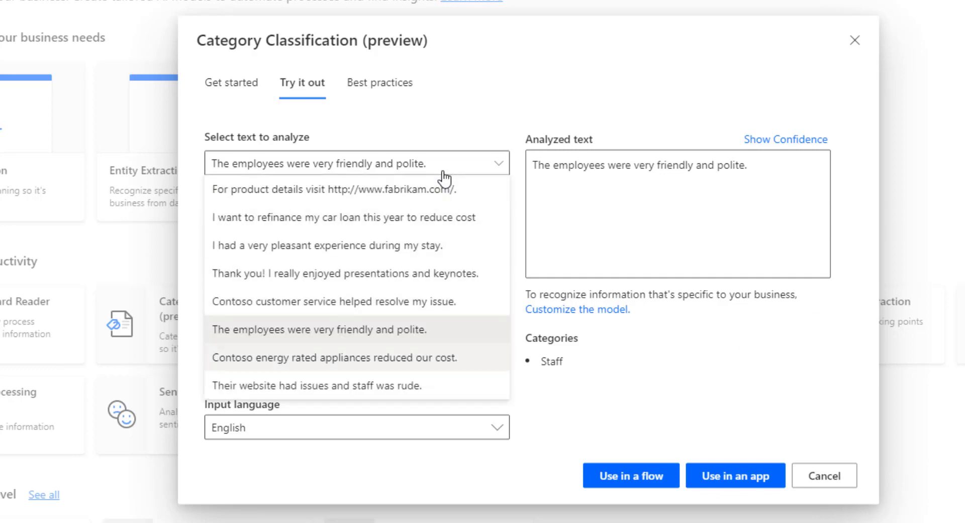
{"action": "left_click", "coordinate": [314, 279]}
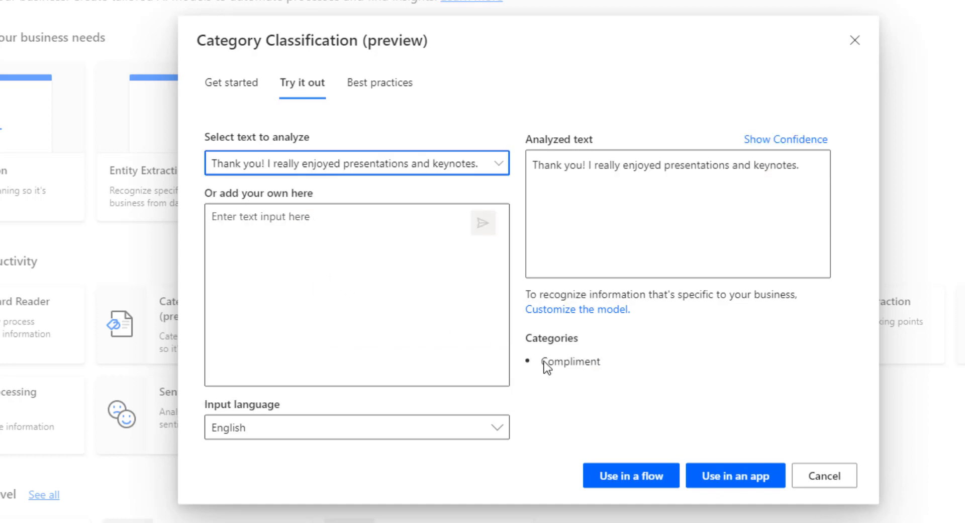
{"action": "left_click_drag", "start_coordinate": [542, 361], "coordinate": [612, 363]}
Classify the friendly-employees sample and the Contoso customer service sample again, and close the Category Classification model
{"action": "left_click", "coordinate": [371, 171]}
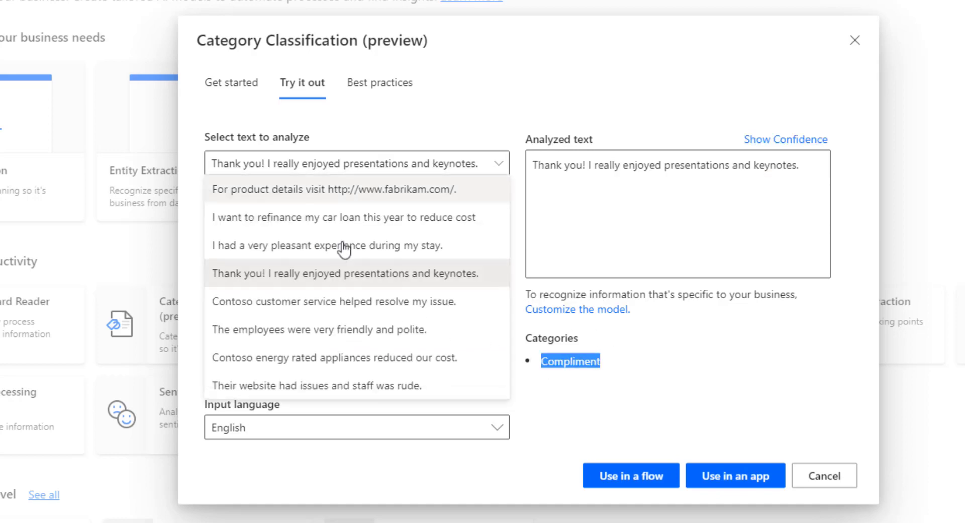
{"action": "left_click", "coordinate": [308, 328]}
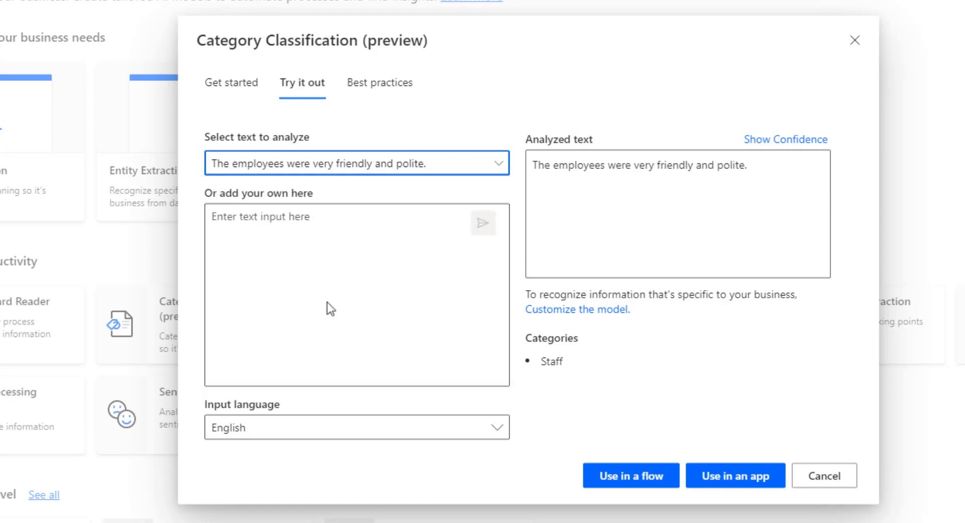
{"action": "left_click", "coordinate": [398, 162]}
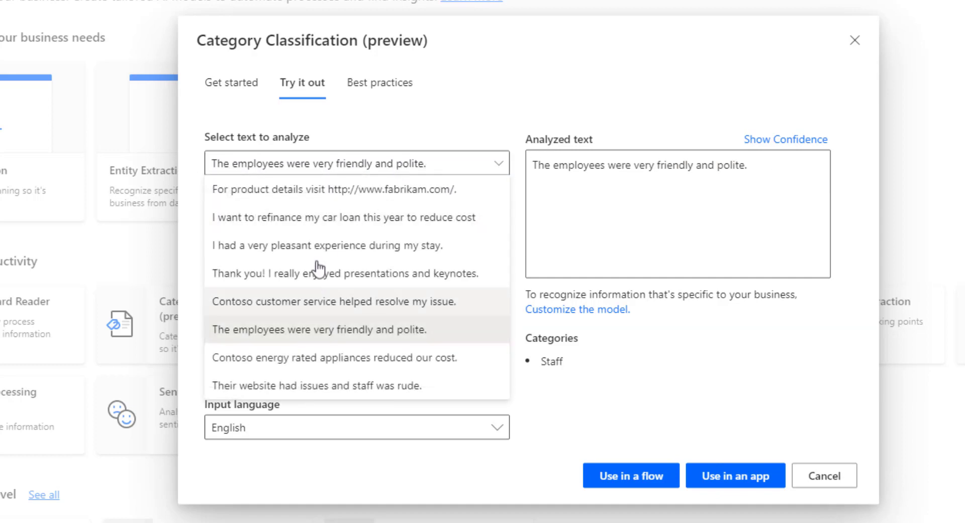
{"action": "left_click", "coordinate": [290, 304]}
{"action": "left_click_drag", "start_coordinate": [541, 362], "coordinate": [637, 371]}
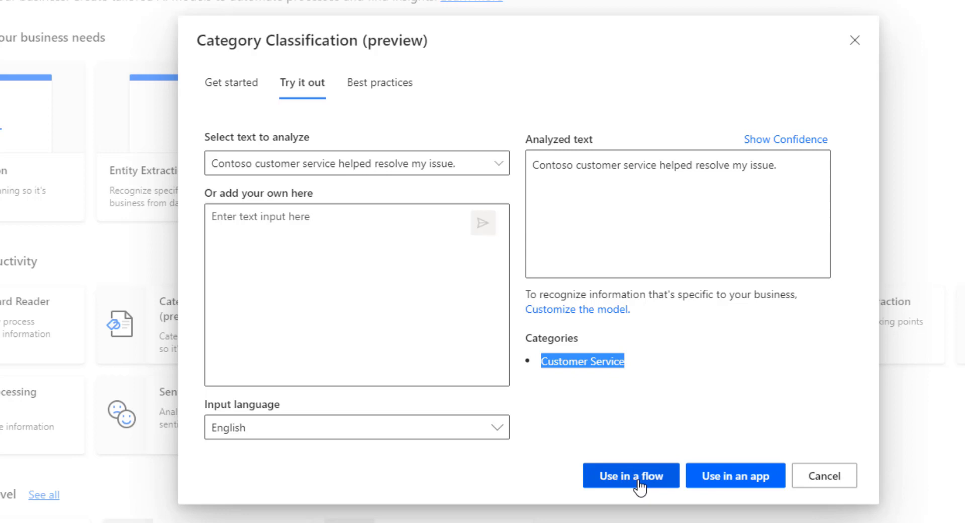
{"action": "left_click", "coordinate": [828, 477]}
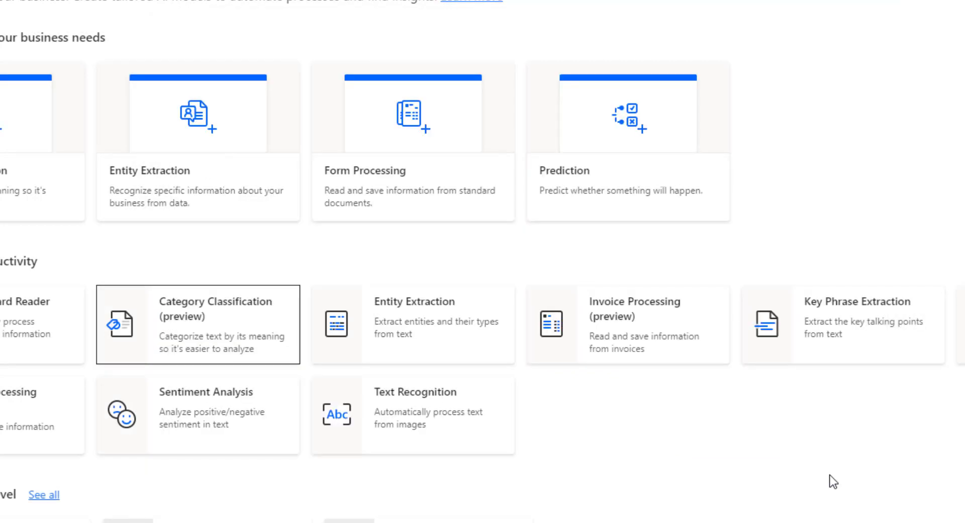
Try the prebuilt Entity Extraction model on the sample sentence containing a contact's name, phone number and e-mail
{"action": "left_click", "coordinate": [427, 327]}
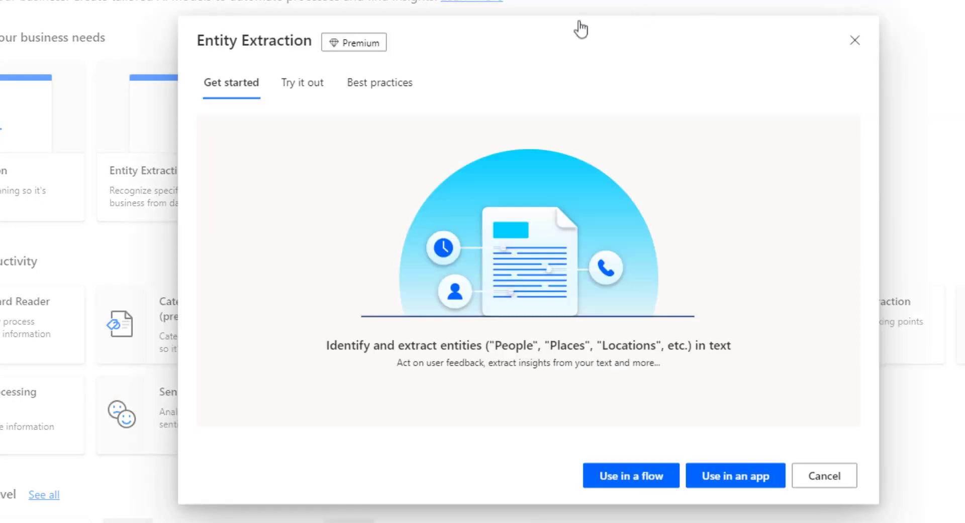
{"action": "left_click", "coordinate": [301, 86]}
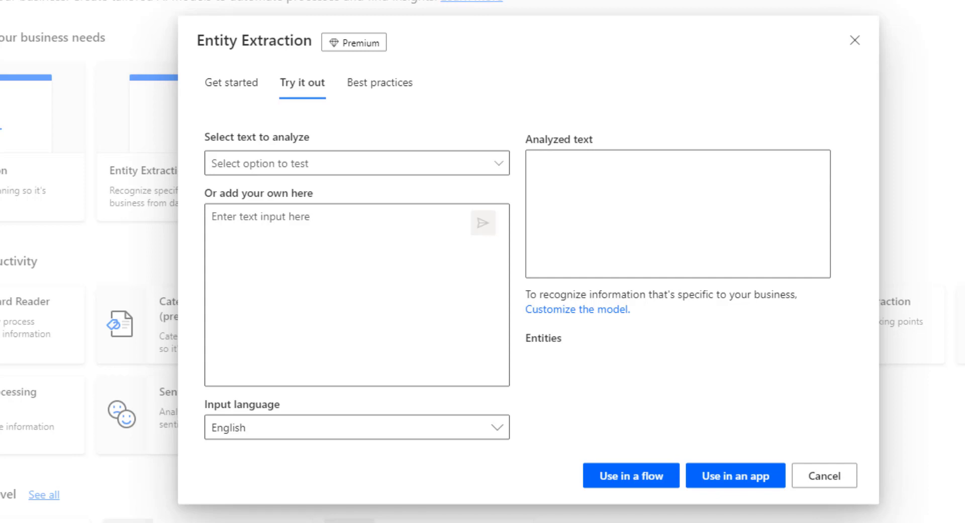
{"action": "left_click", "coordinate": [445, 164]}
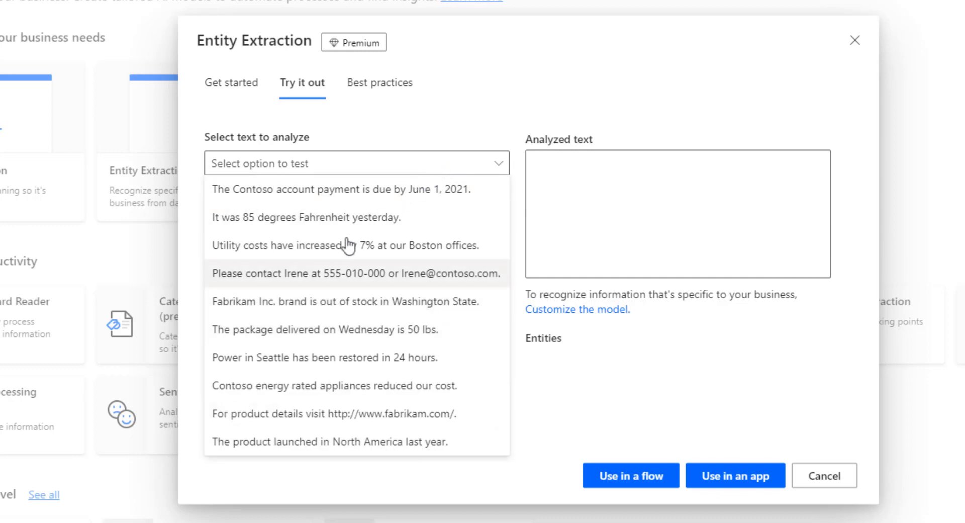
{"action": "left_click", "coordinate": [301, 274]}
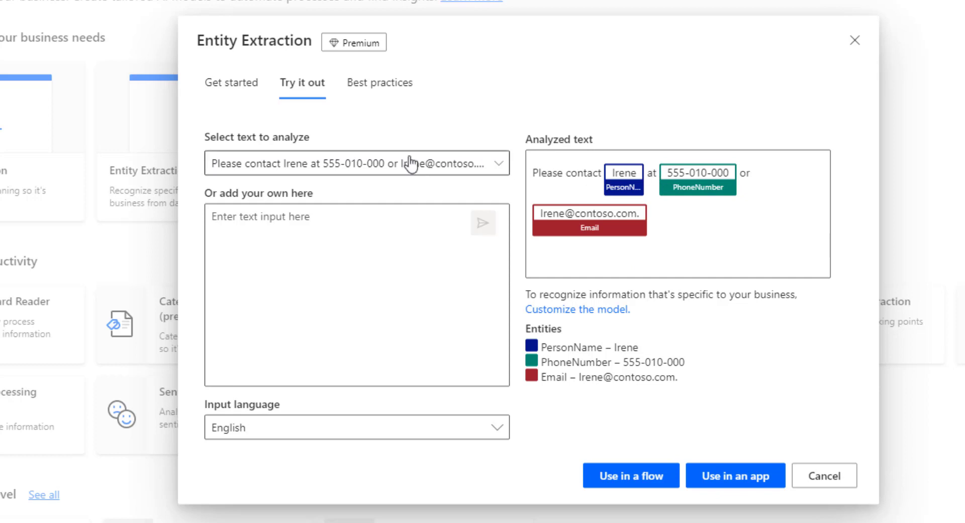
Extract entities from "Contoso energy rated appliances reduced our cost." and "Fabrikam Inc. brand is out of stock in Washington State.", and close the model
{"action": "left_click", "coordinate": [385, 161]}
{"action": "left_click", "coordinate": [347, 385]}
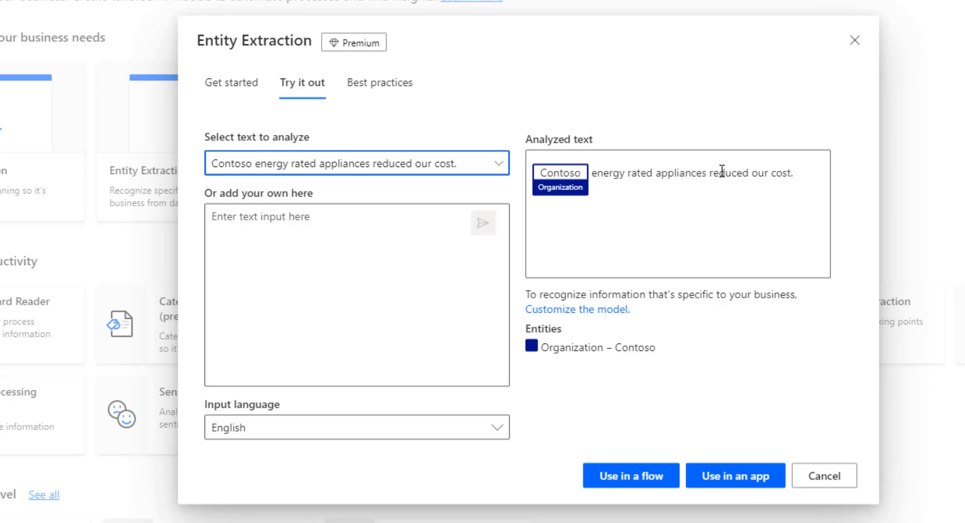
{"action": "left_click", "coordinate": [357, 169]}
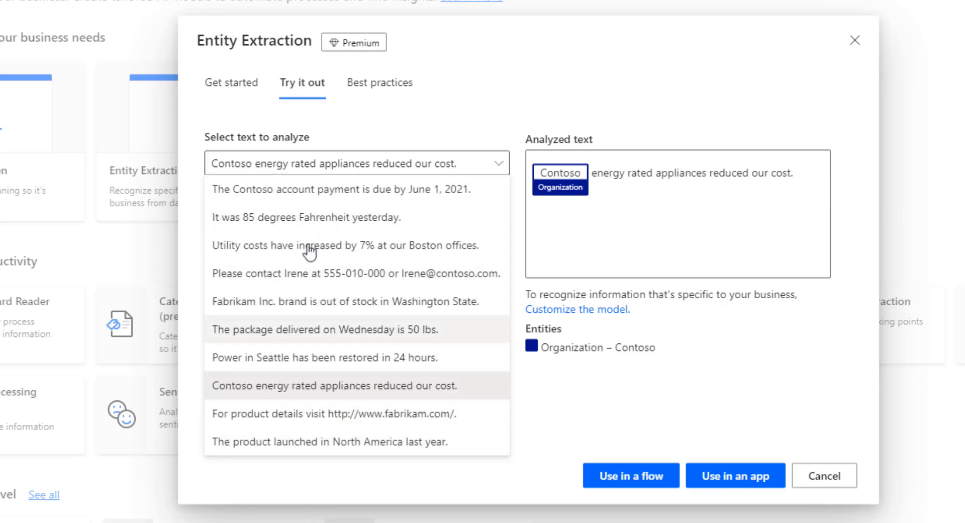
{"action": "left_click", "coordinate": [271, 302]}
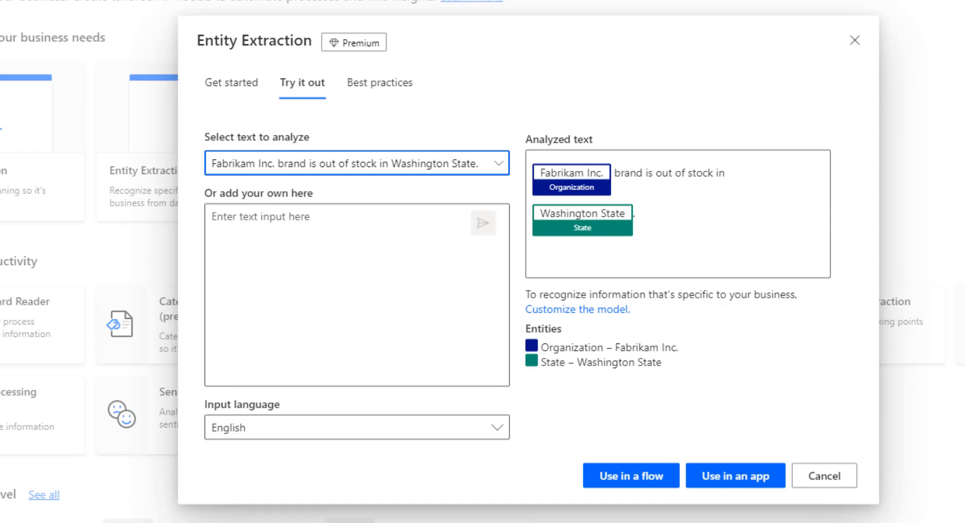
{"action": "left_click", "coordinate": [837, 478]}
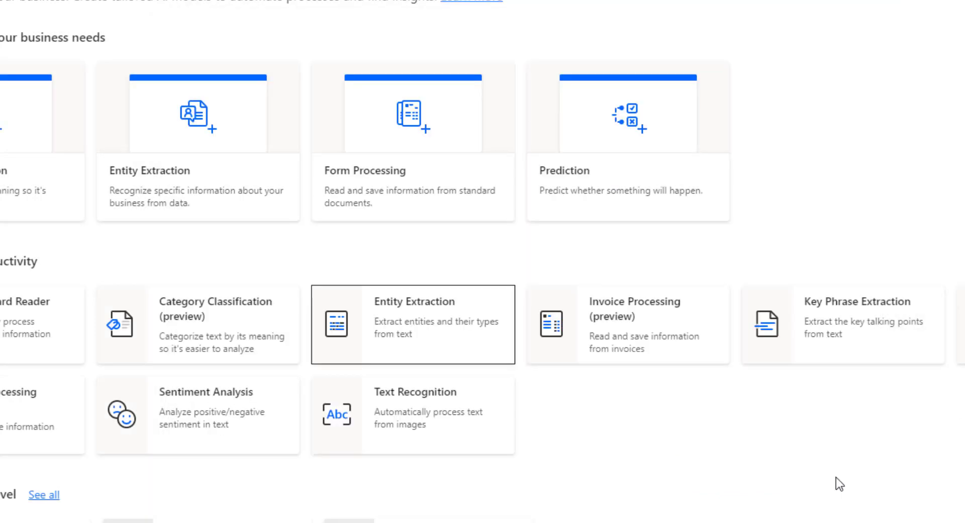
Open the Invoice Processing model's trial and check the confidence scores of the customer and invoice header fields on the first sample invoice
{"action": "left_click", "coordinate": [642, 334]}
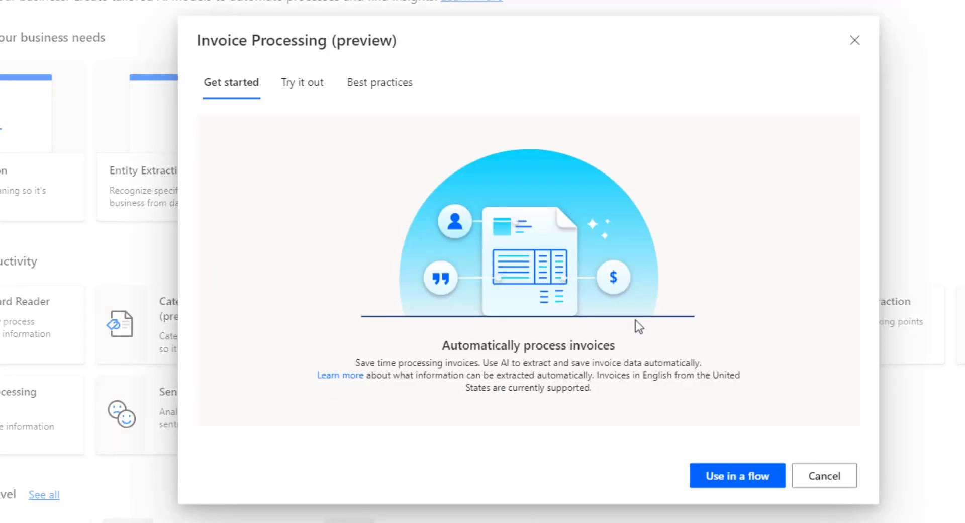
{"action": "left_click", "coordinate": [302, 87]}
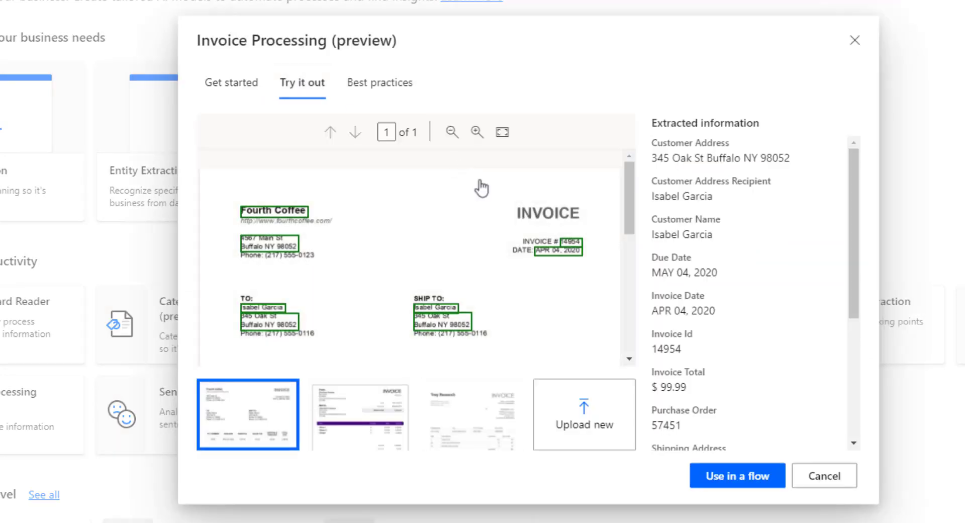
{"action": "mouse_move", "coordinate": [574, 258]}
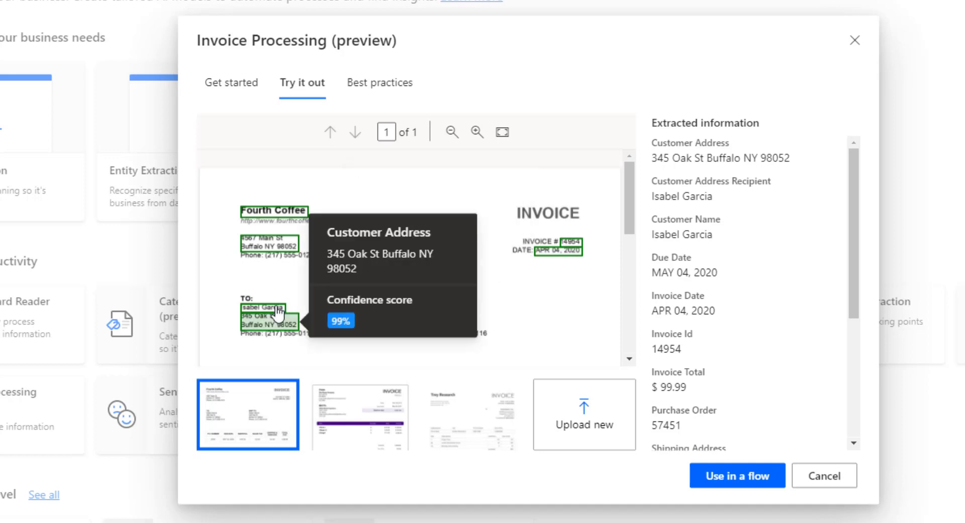
{"action": "mouse_move", "coordinate": [278, 312]}
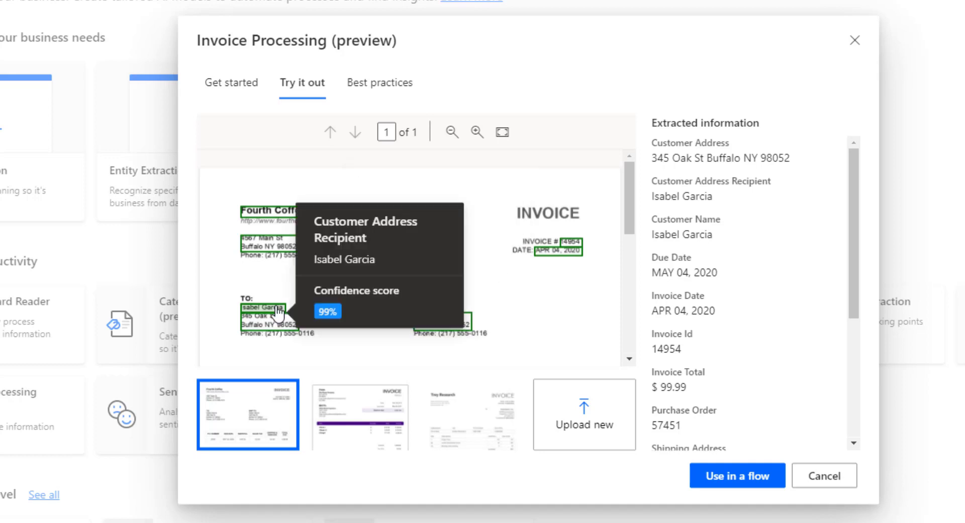
{"action": "mouse_move", "coordinate": [288, 218]}
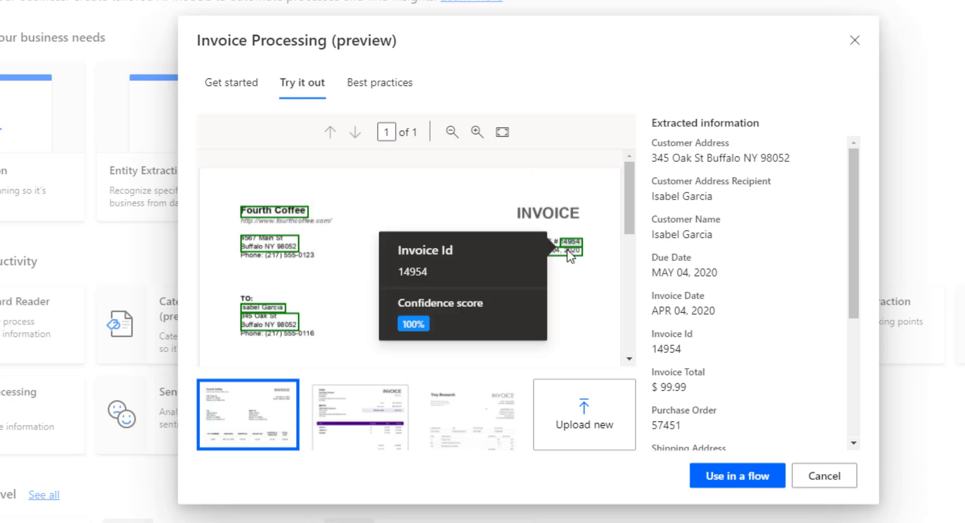
Check the confidence score of the sample invoice's total and review the rest of the extracted information
{"action": "scroll", "coordinate": [567, 249], "scroll_direction": "down", "scroll_amount": 3}
{"action": "scroll", "coordinate": [567, 249], "scroll_direction": "down", "scroll_amount": 3}
{"action": "scroll", "coordinate": [561, 232], "scroll_direction": "up", "scroll_amount": 3}
{"action": "mouse_move", "coordinate": [575, 231]}
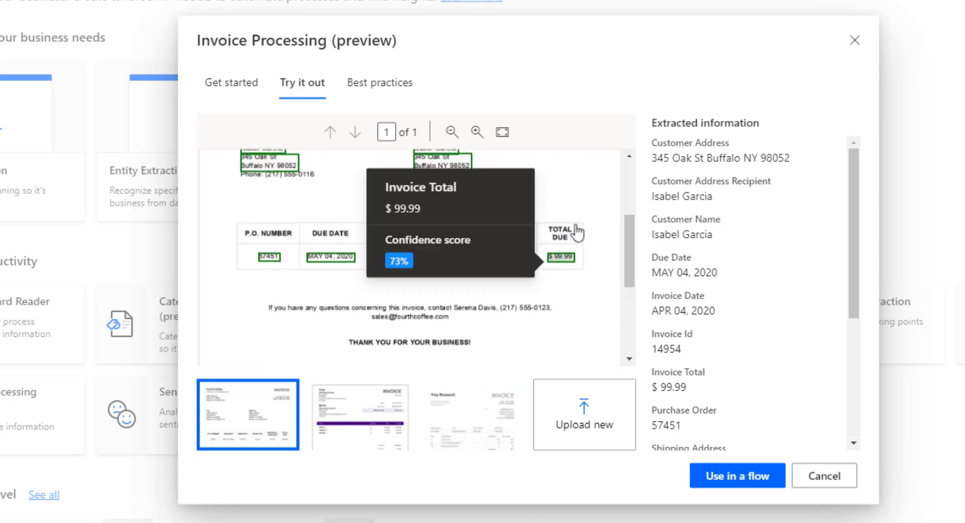
{"action": "scroll", "coordinate": [741, 168], "scroll_direction": "down", "scroll_amount": 4}
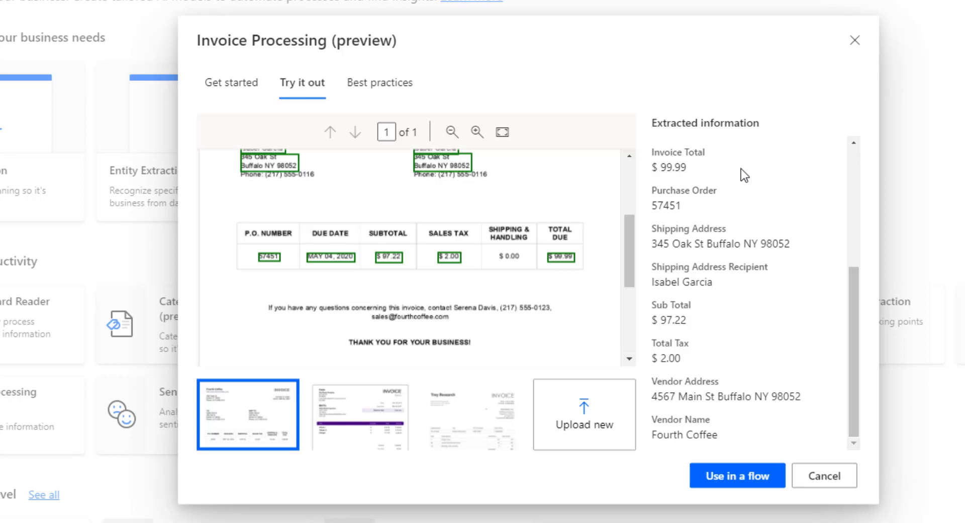
Close the Invoice Processing model and try Key Phrase Extraction on the sample text "I did not get a response back from customer support."
{"action": "scroll", "coordinate": [490, 274], "scroll_direction": "up", "scroll_amount": 3}
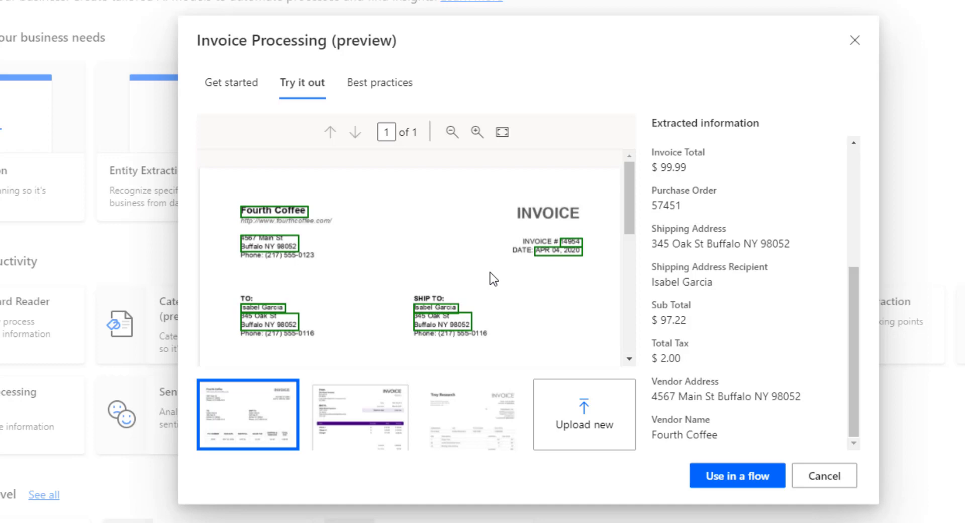
{"action": "left_click", "coordinate": [824, 480]}
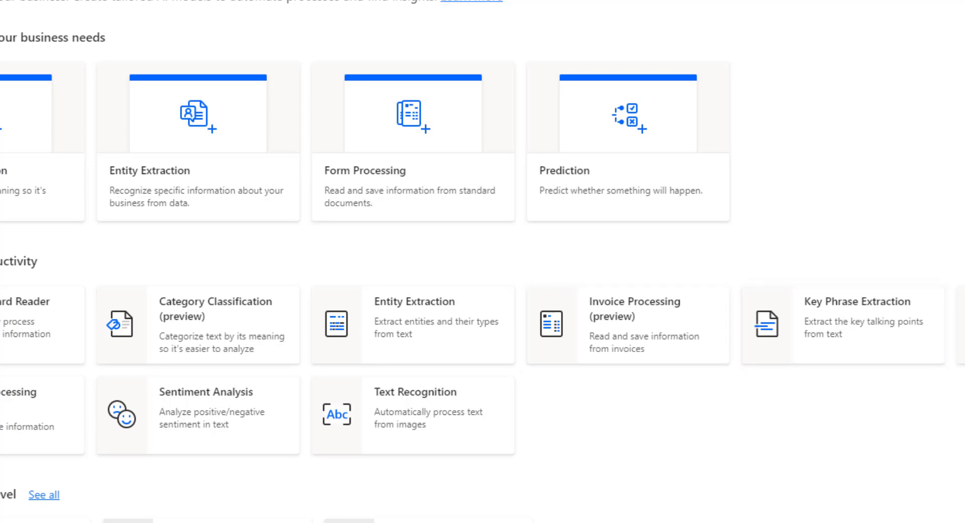
{"action": "left_click", "coordinate": [864, 342]}
{"action": "left_click", "coordinate": [322, 102]}
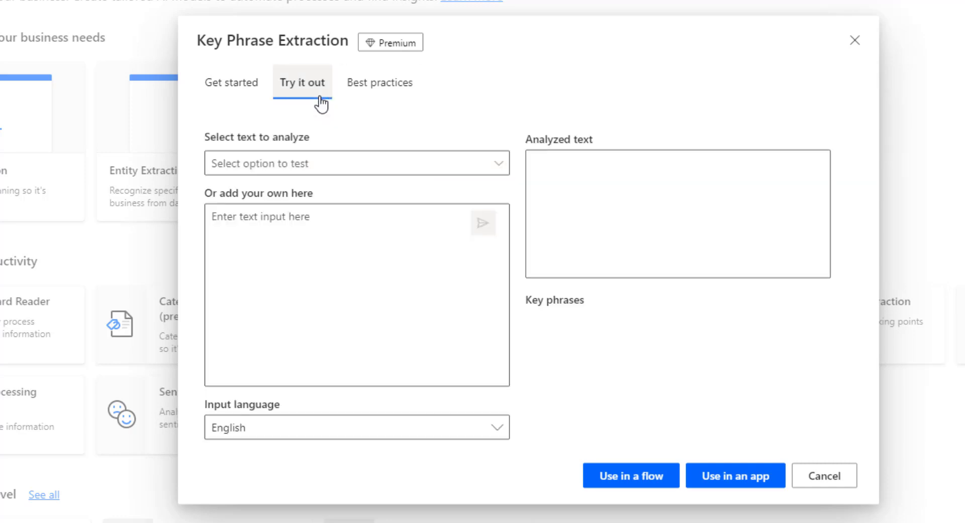
{"action": "left_click", "coordinate": [453, 167]}
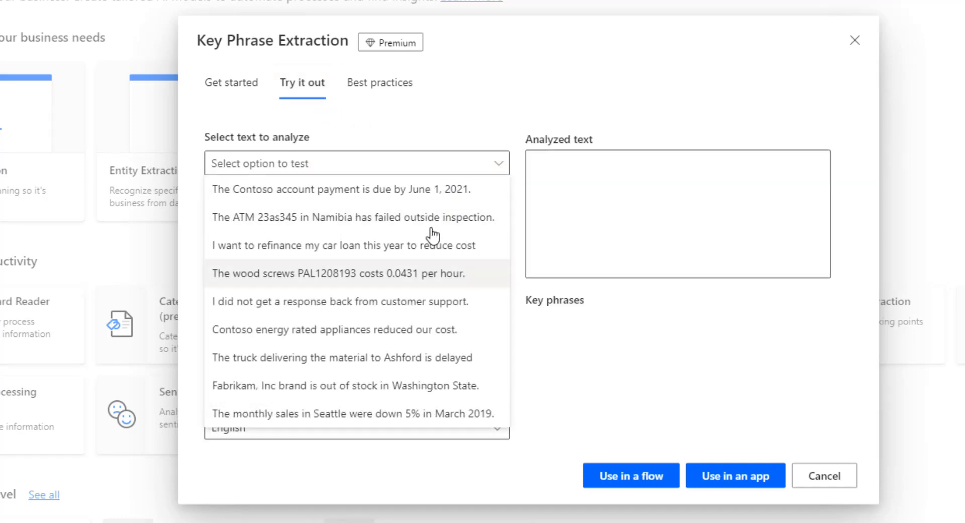
{"action": "left_click", "coordinate": [411, 301]}
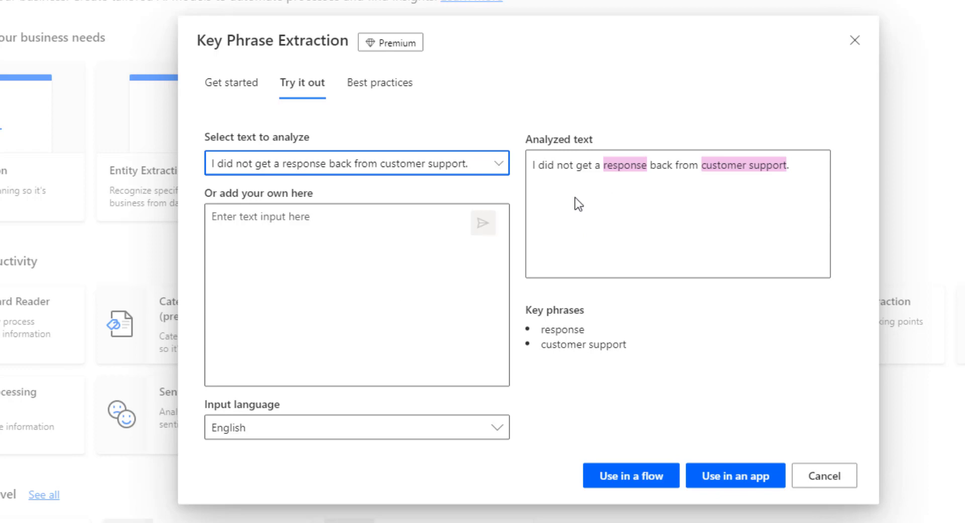
{"action": "left_click", "coordinate": [359, 174]}
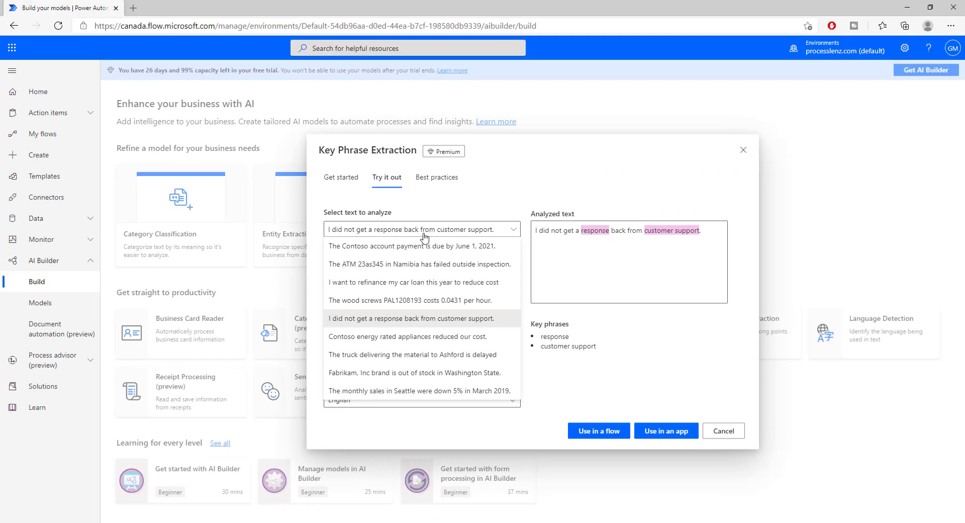
{"action": "left_click", "coordinate": [713, 431]}
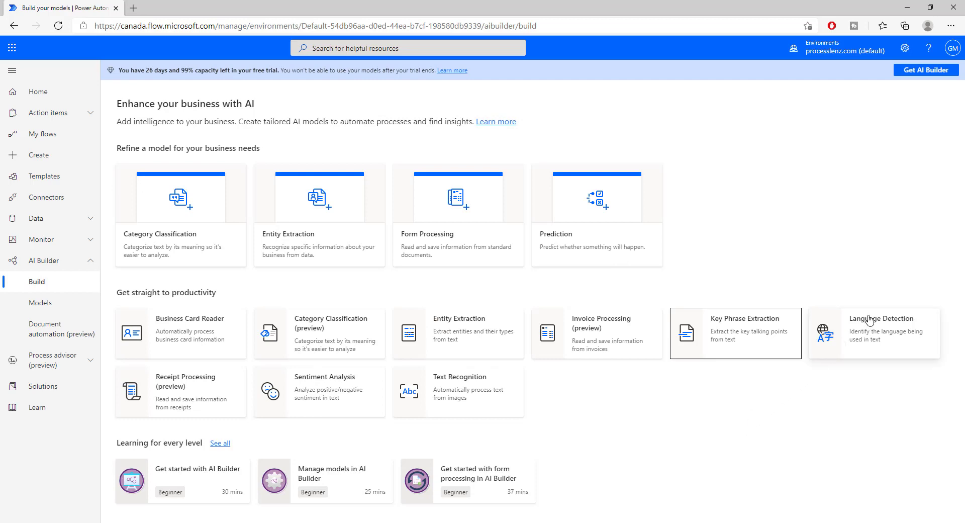
View the introduction of the Language Detection model and close it
{"action": "left_click", "coordinate": [885, 321]}
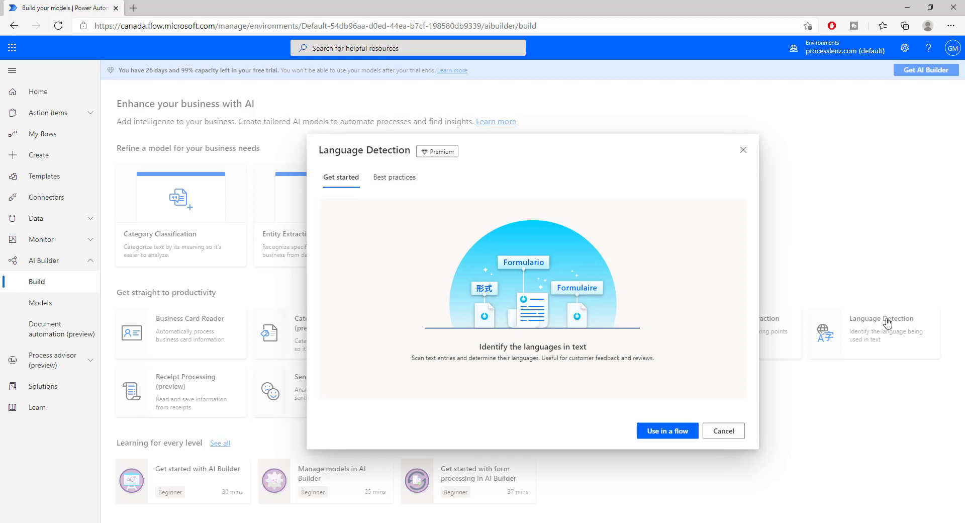
{"action": "left_click", "coordinate": [743, 150]}
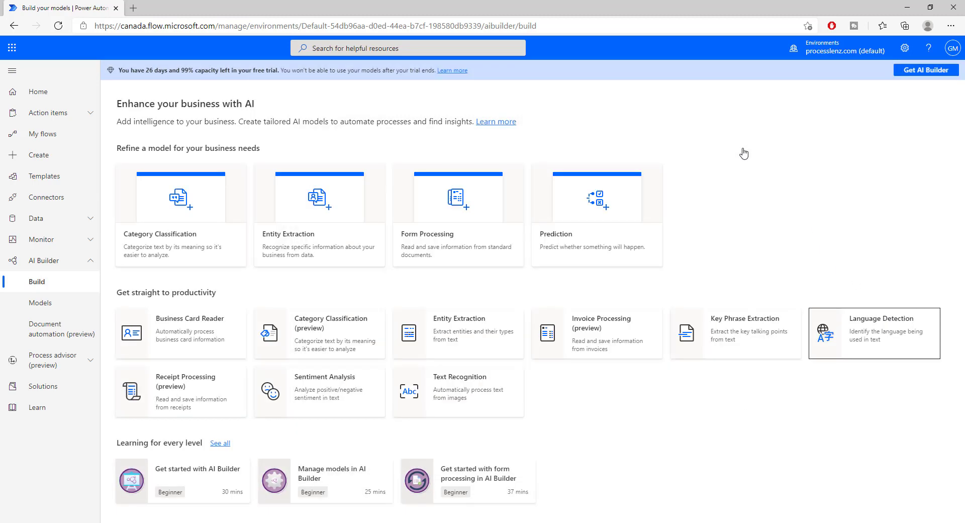
Open the Receipt Processing model's trial, check the merchant address confidence score on the first sample receipt and review its extracted information
{"action": "left_click", "coordinate": [186, 399]}
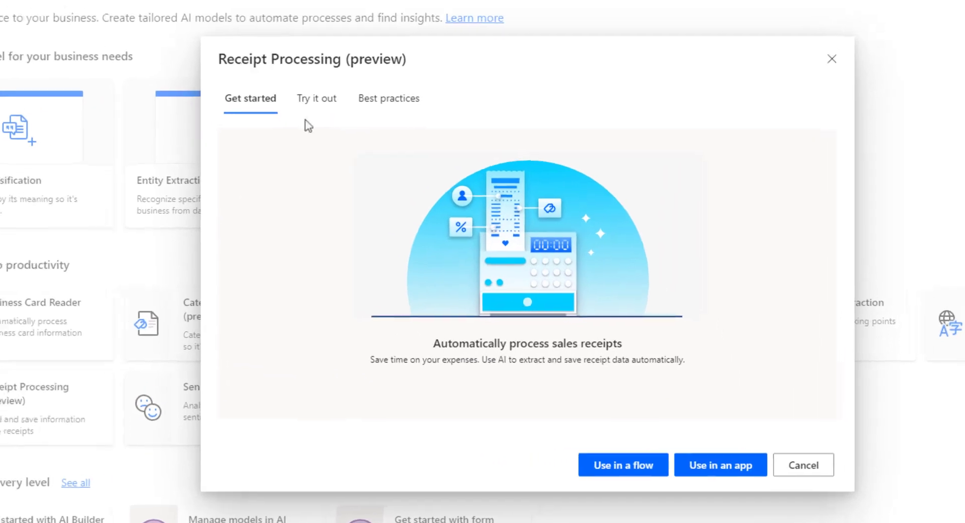
{"action": "left_click", "coordinate": [388, 178]}
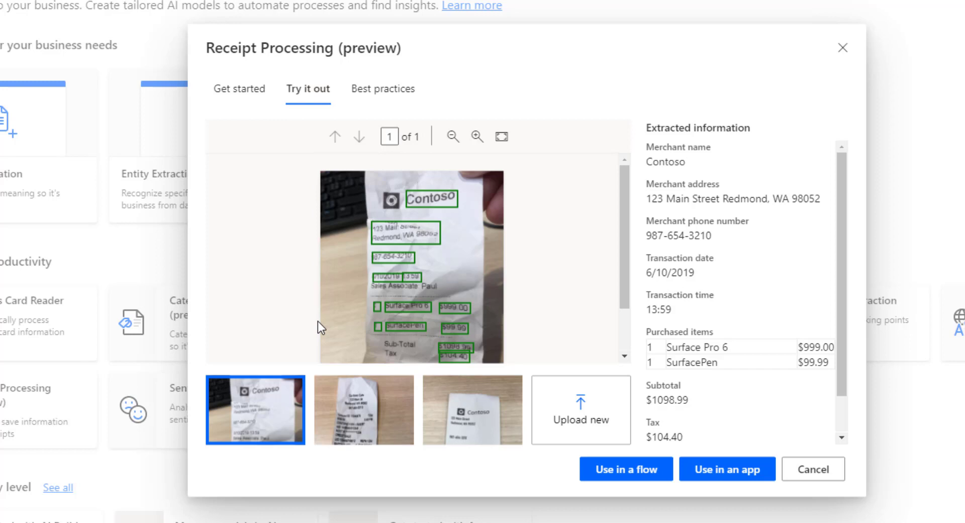
{"action": "scroll", "coordinate": [362, 271], "scroll_direction": "down", "scroll_amount": 1}
{"action": "mouse_move", "coordinate": [419, 206]}
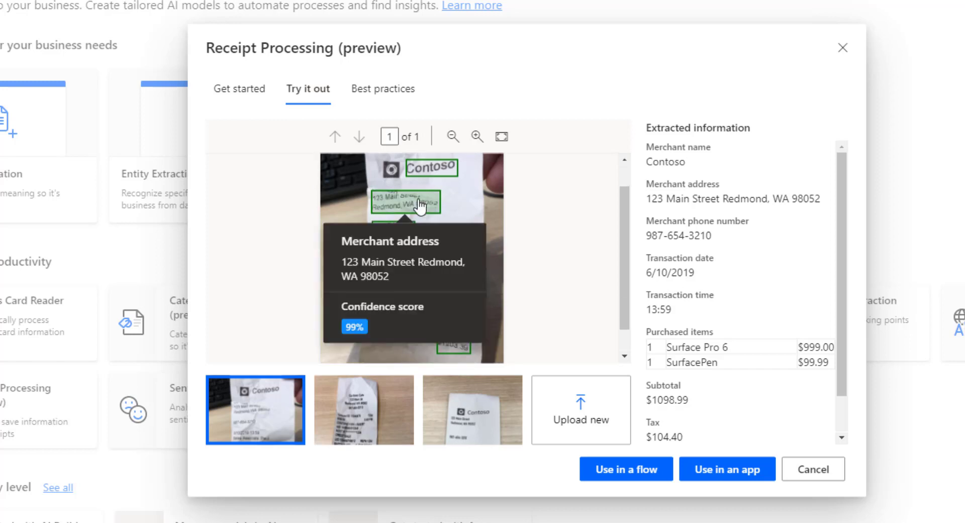
{"action": "scroll", "coordinate": [419, 206], "scroll_direction": "down", "scroll_amount": 2}
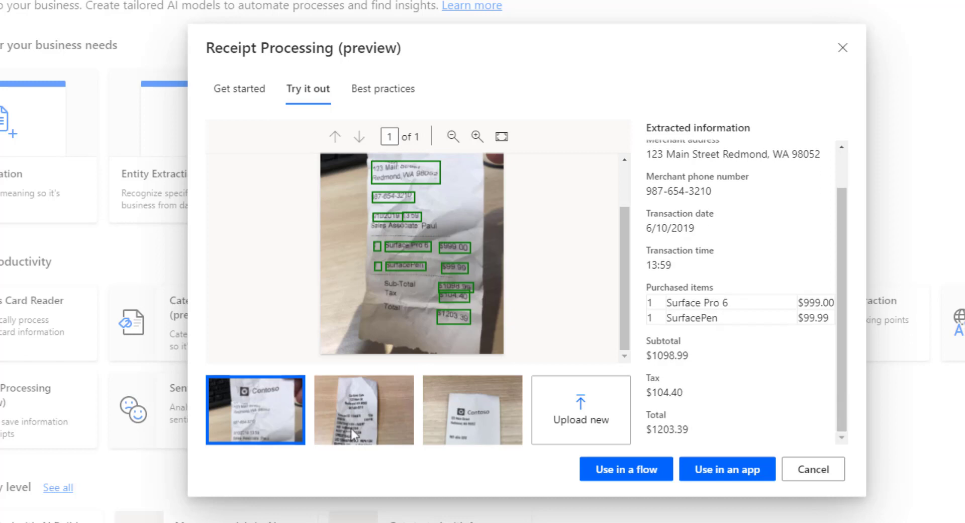
Review the information extracted from the second sample receipt, and close the Receipt Processing model
{"action": "left_click", "coordinate": [340, 435]}
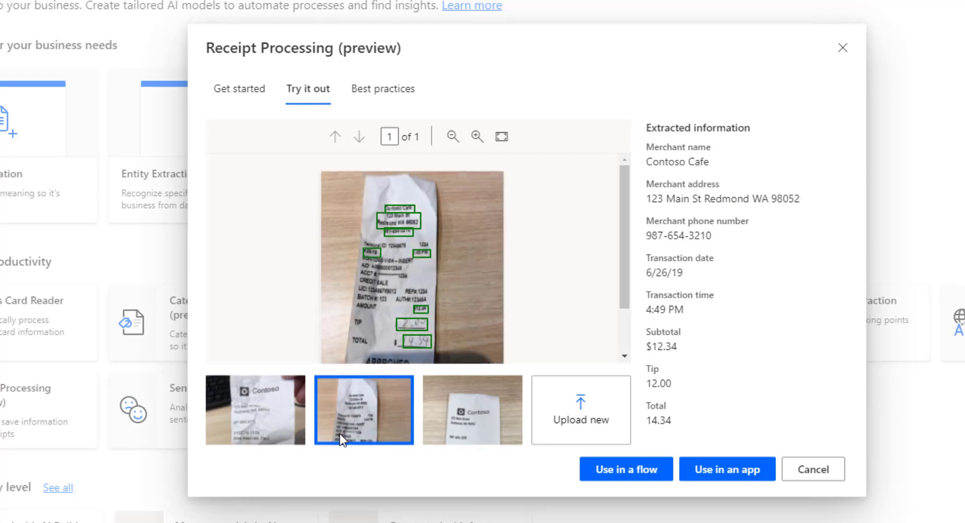
{"action": "mouse_move", "coordinate": [449, 353]}
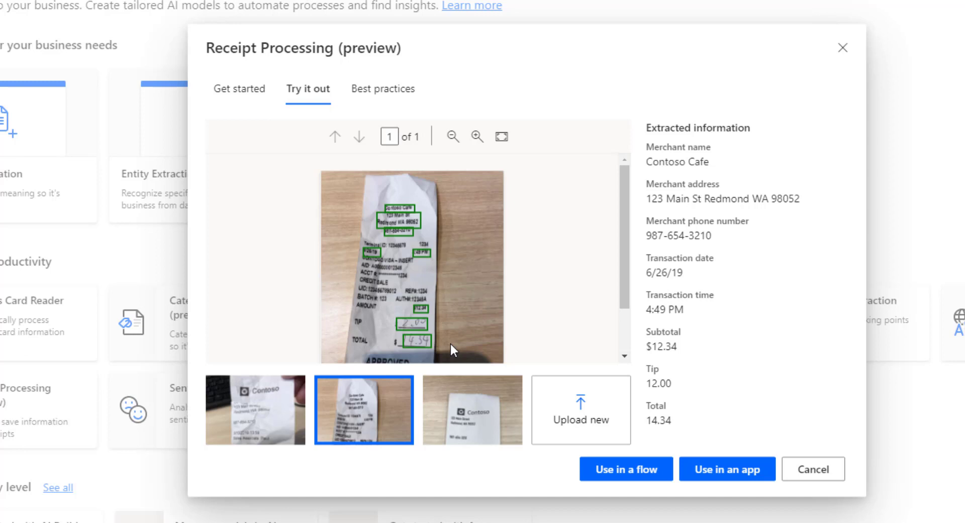
{"action": "left_click", "coordinate": [827, 472]}
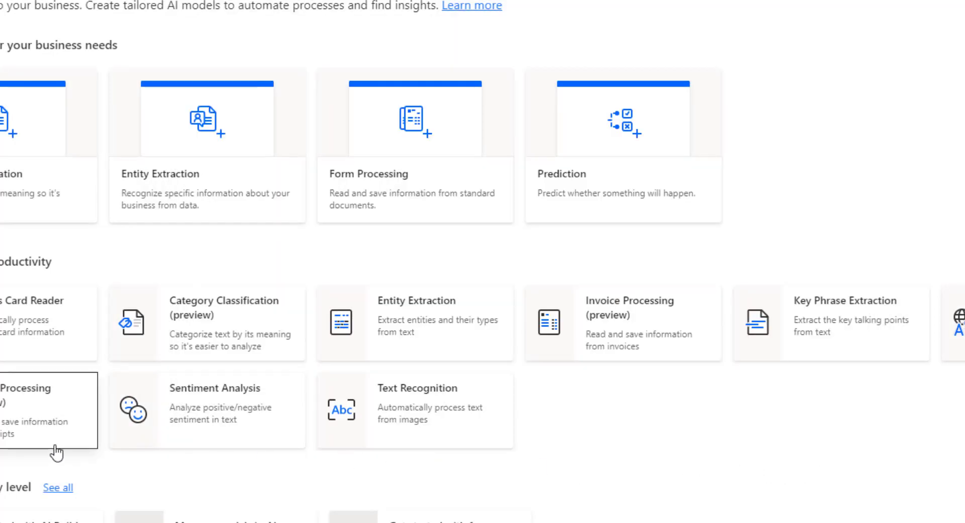
Try Sentiment Analysis on "Contoso energy rated appliances reduced our cost." and "I did not get a response back from customer support.", and close the model
{"action": "left_click", "coordinate": [235, 400]}
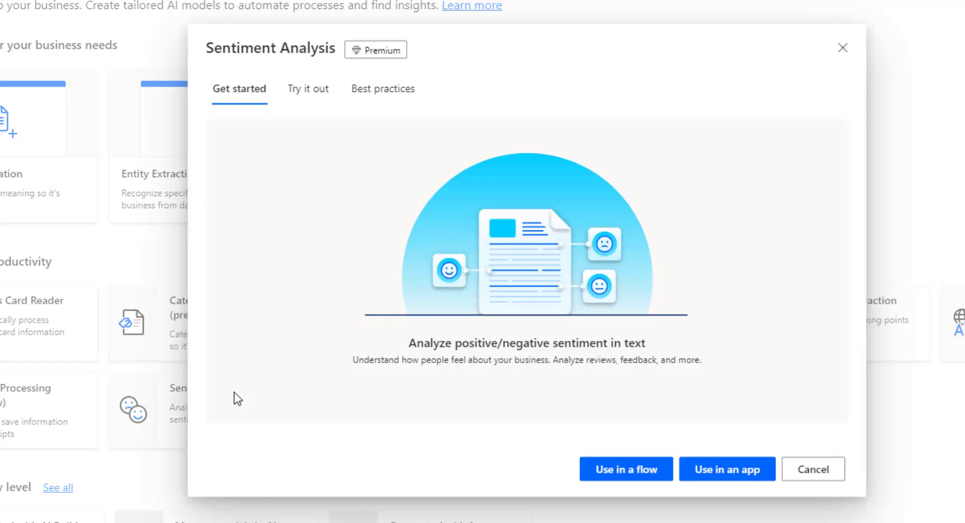
{"action": "left_click", "coordinate": [311, 94]}
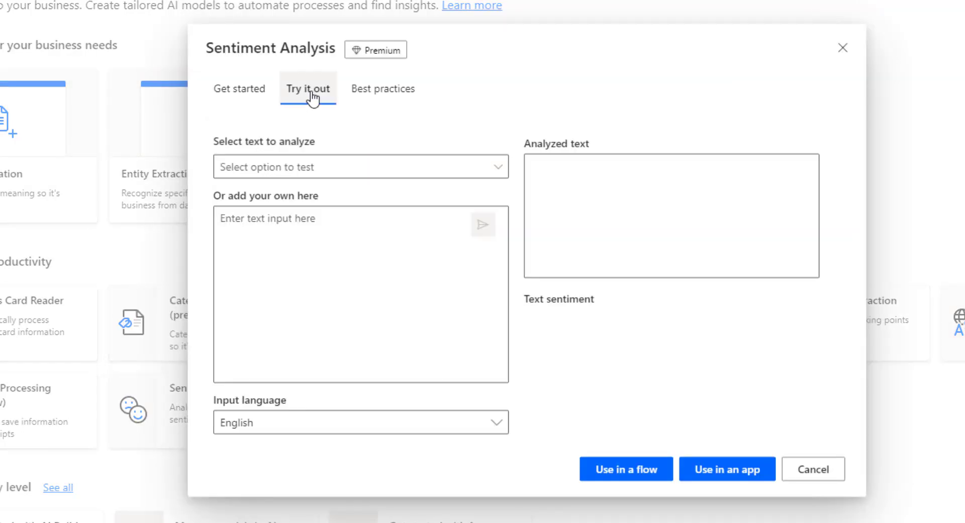
{"action": "left_click", "coordinate": [409, 171]}
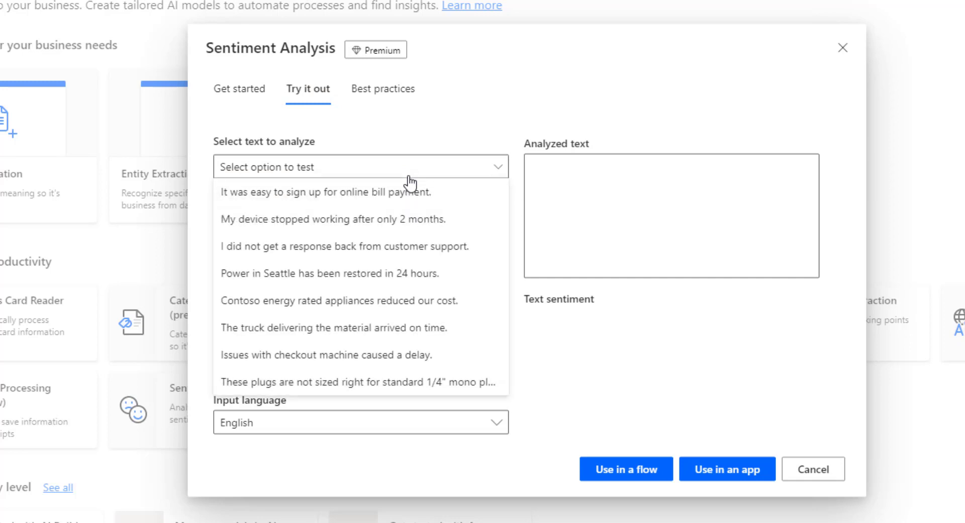
{"action": "left_click", "coordinate": [302, 300]}
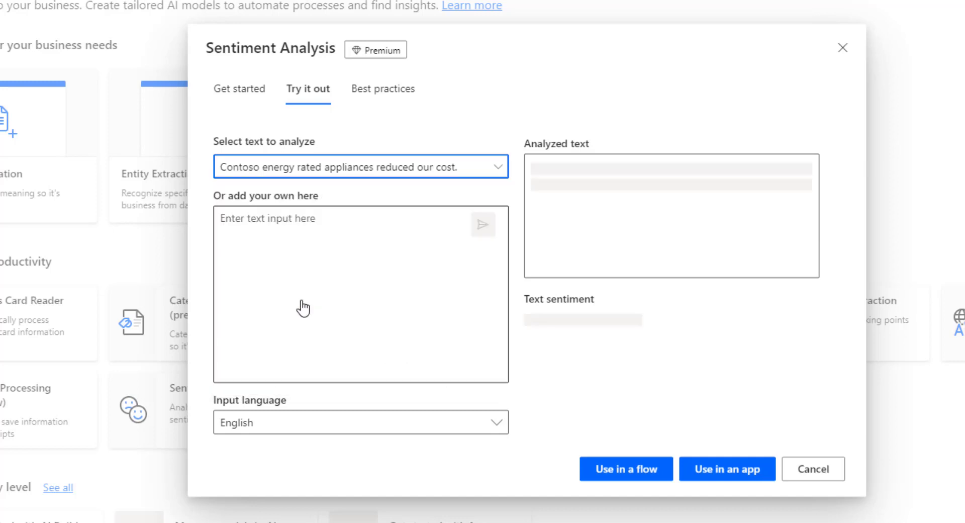
{"action": "left_click", "coordinate": [329, 173]}
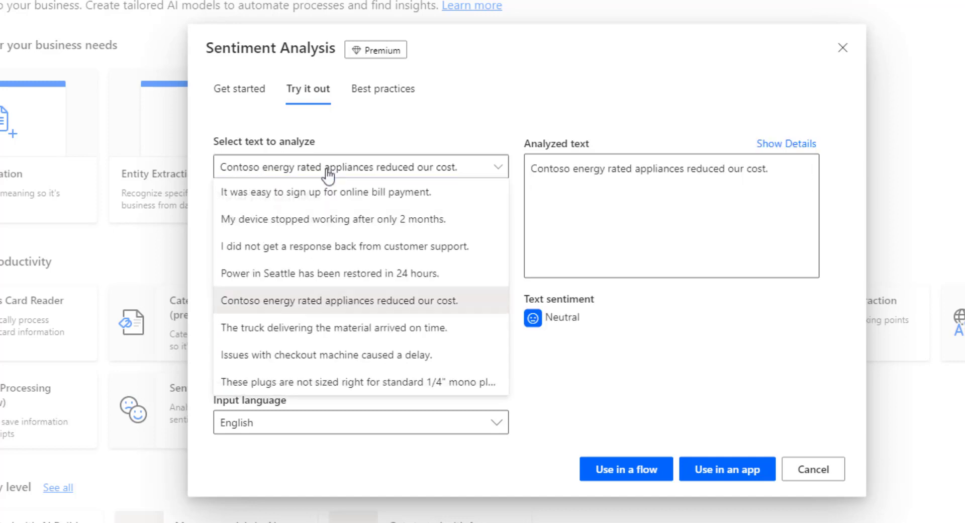
{"action": "left_click", "coordinate": [241, 246]}
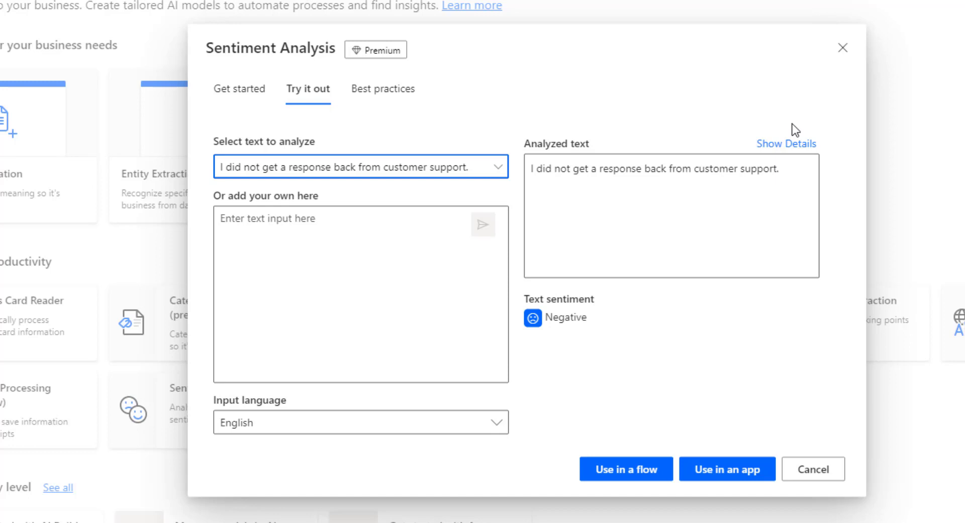
{"action": "left_click", "coordinate": [844, 51]}
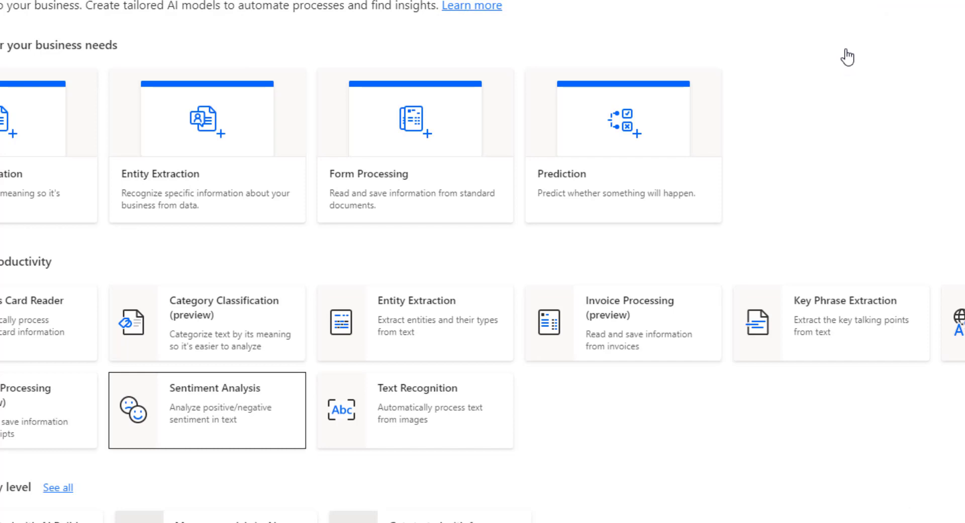
View the introduction of the Text Recognition model and close it
{"action": "left_click", "coordinate": [440, 410]}
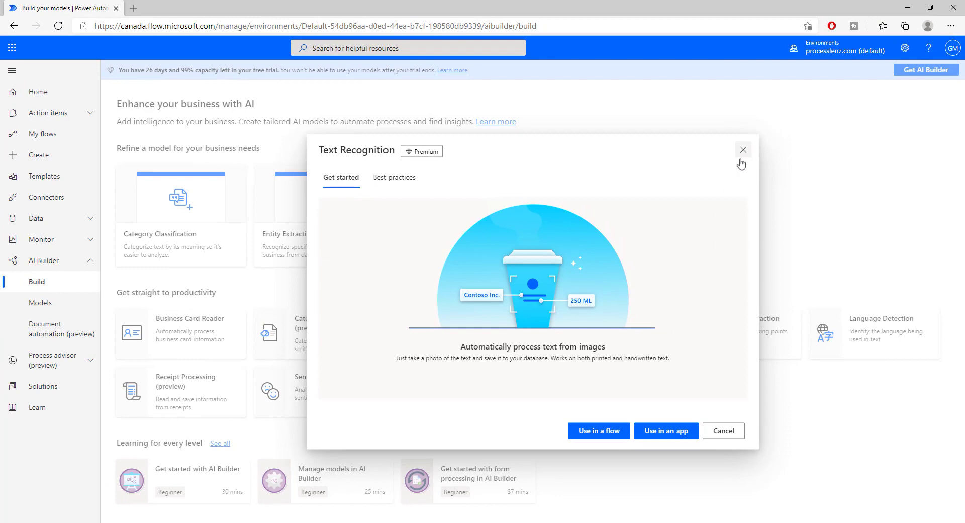
{"action": "left_click", "coordinate": [743, 151]}
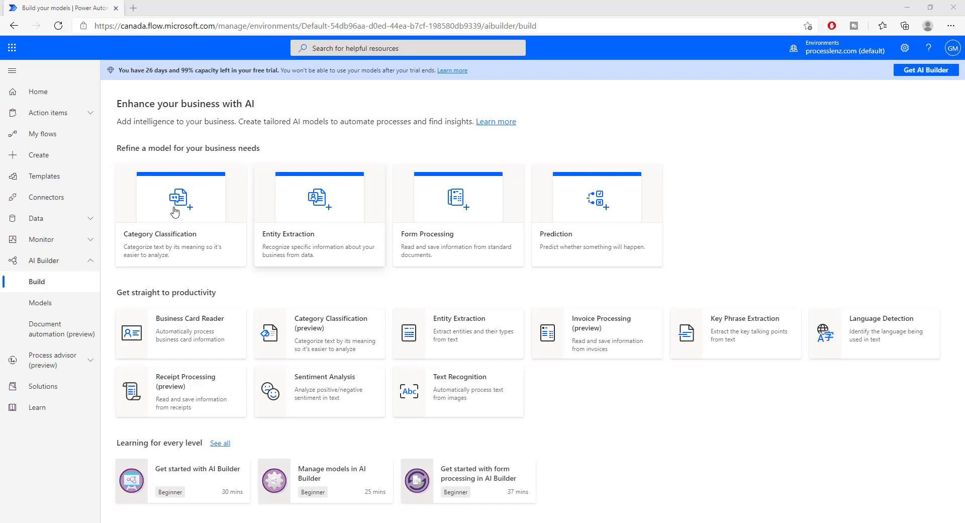
Examine the example sentences of the customizable Entity Extraction model and close it without creating a model
{"action": "left_click", "coordinate": [300, 206]}
{"action": "left_click", "coordinate": [387, 177]}
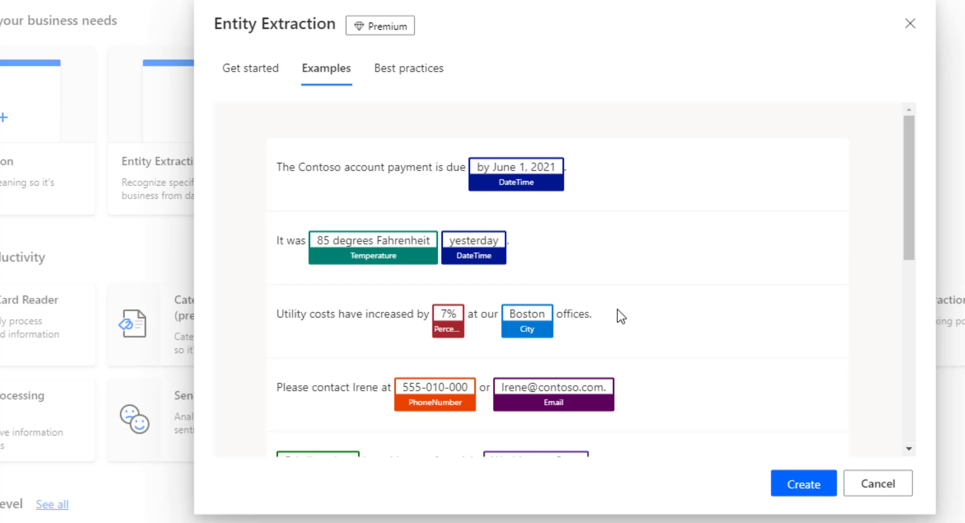
{"action": "left_click", "coordinate": [887, 495]}
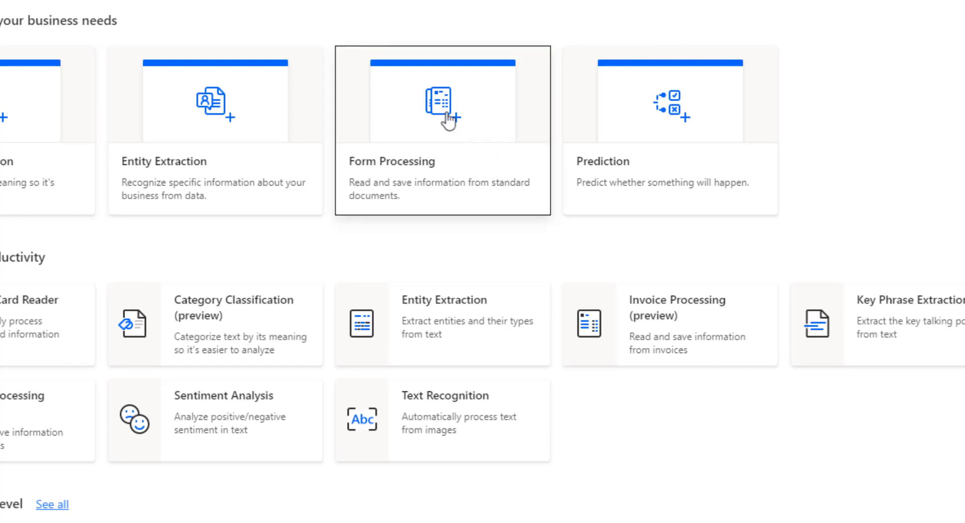
Examine the requirements and sample invoice example of the Form Processing model, and close it without creating a model
{"action": "left_click", "coordinate": [447, 116]}
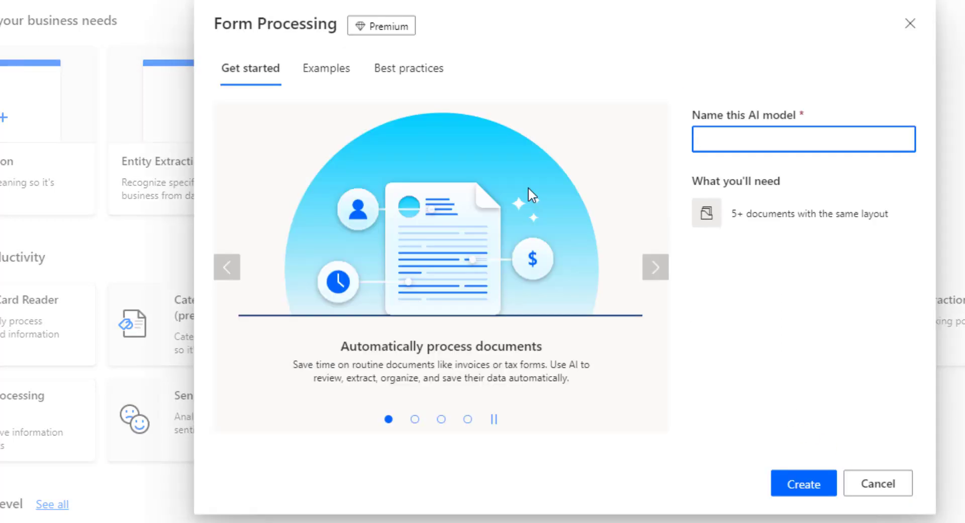
{"action": "left_click", "coordinate": [341, 68]}
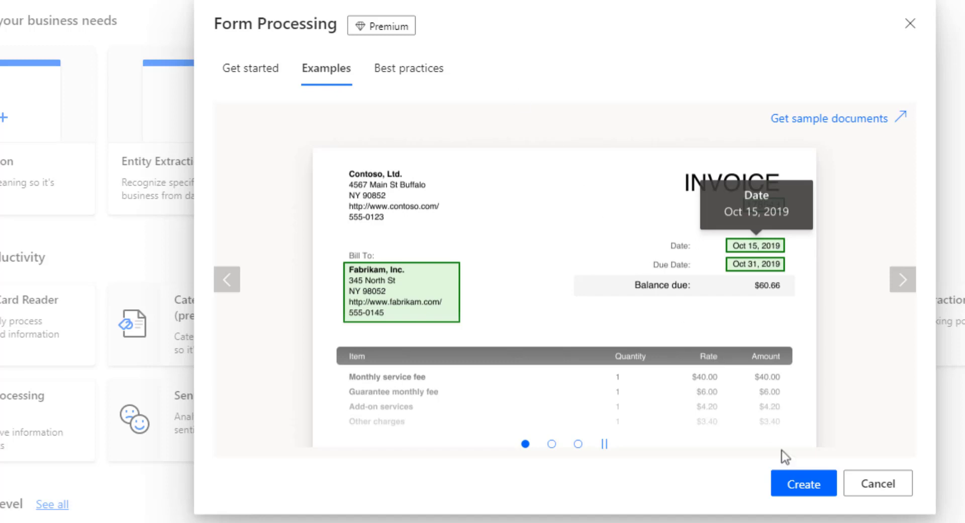
{"action": "left_click", "coordinate": [873, 490]}
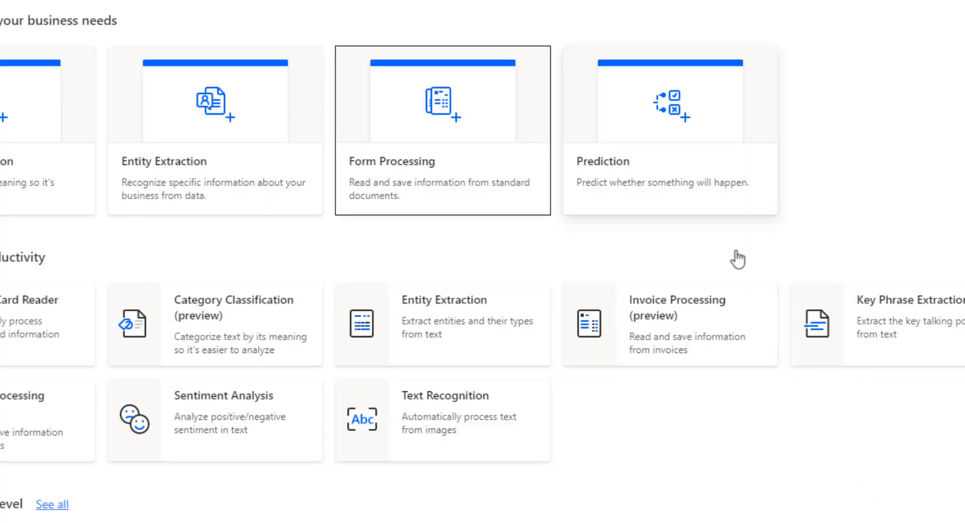
Examine the data requirements and examples of the Prediction model, and close it without creating a model
{"action": "left_click", "coordinate": [656, 118]}
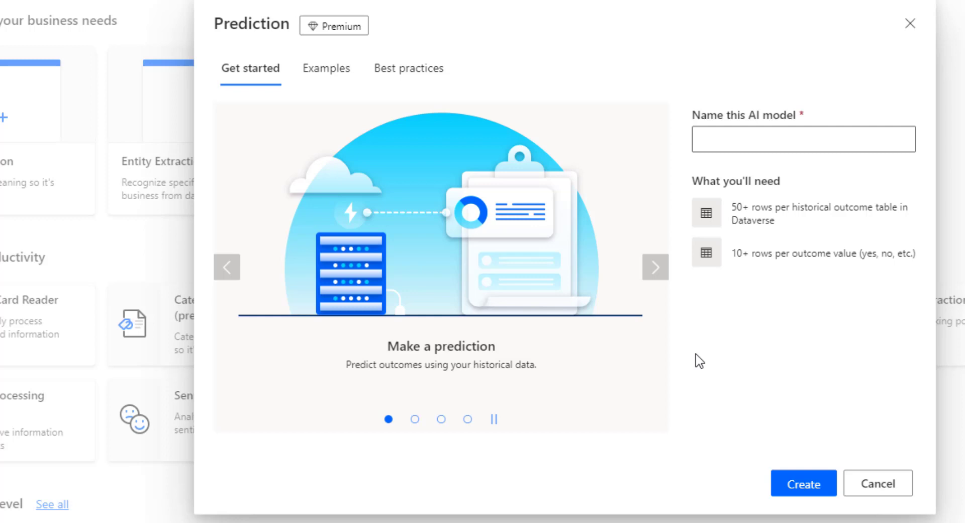
{"action": "left_click", "coordinate": [325, 77]}
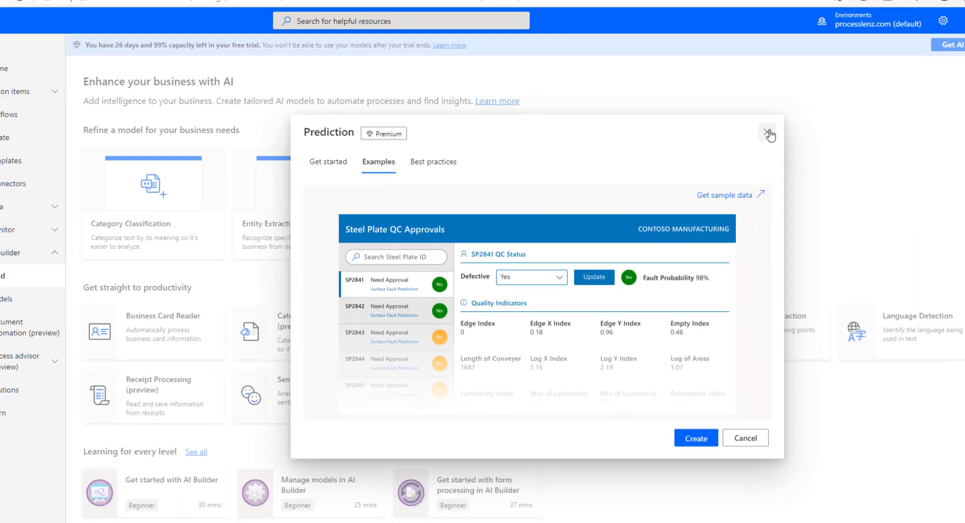
{"action": "left_click", "coordinate": [910, 23]}
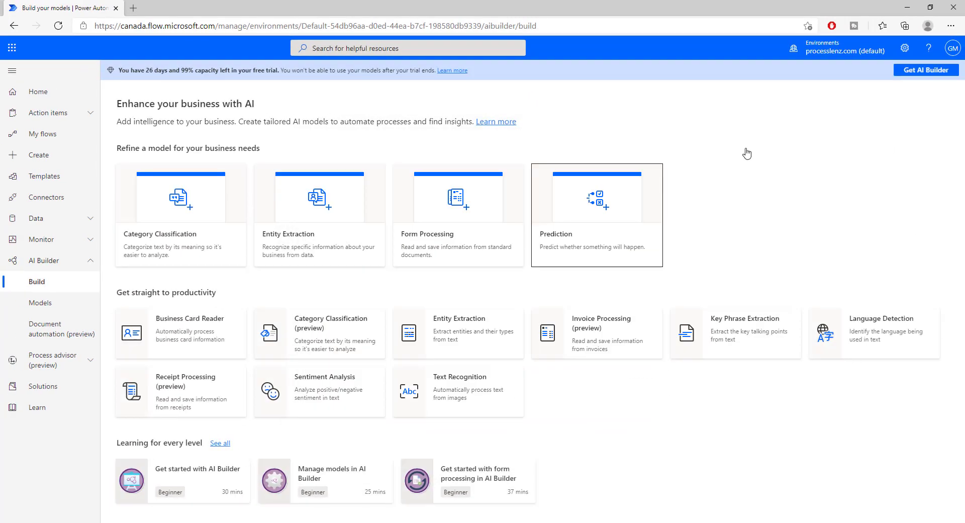